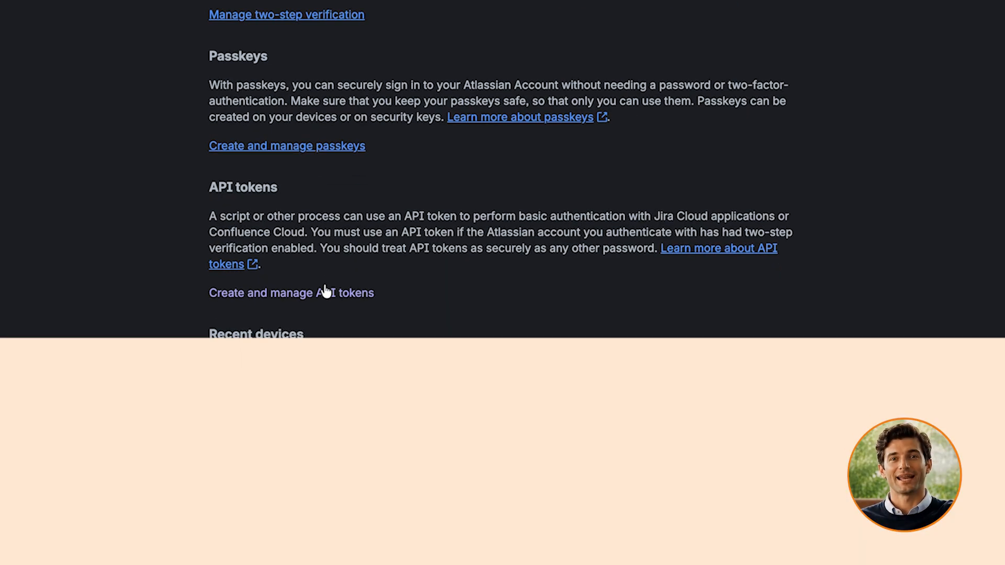
Step: Create an Atlassian API token named WalnutAI, copy it, and close the account security page
left_click(328, 317)
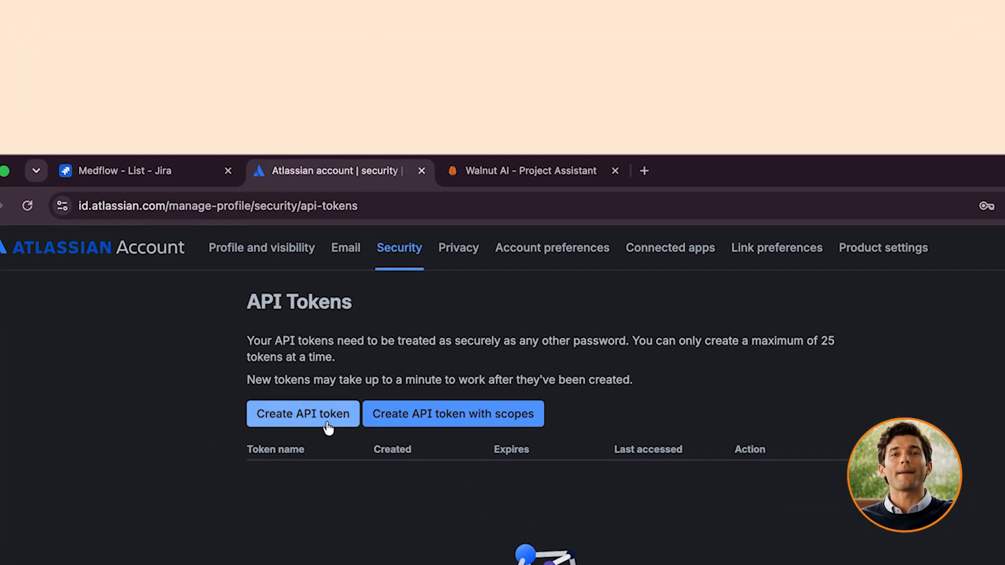
left_click(328, 224)
type("WalnutAI")
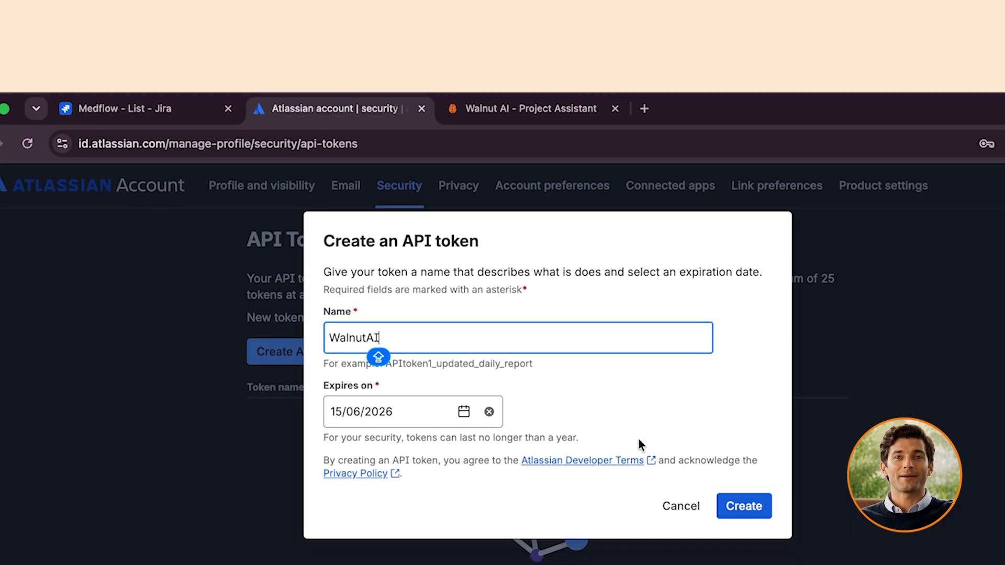
left_click(762, 518)
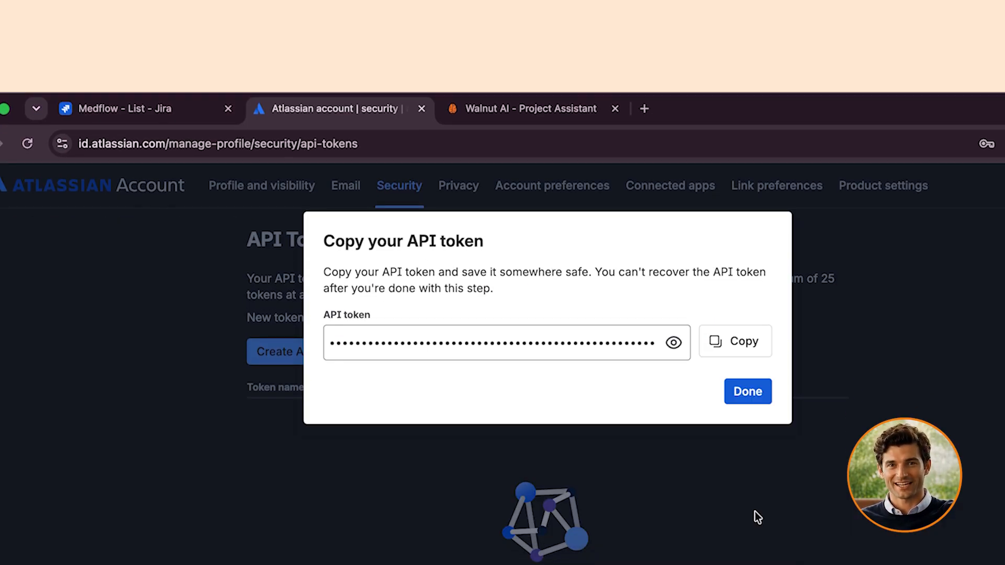
left_click(743, 341)
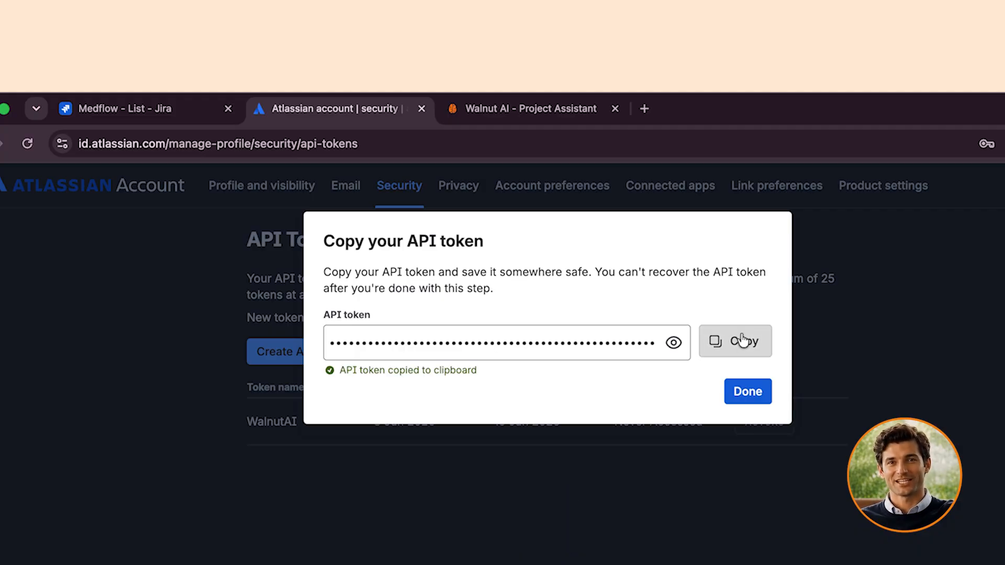
left_click(749, 392)
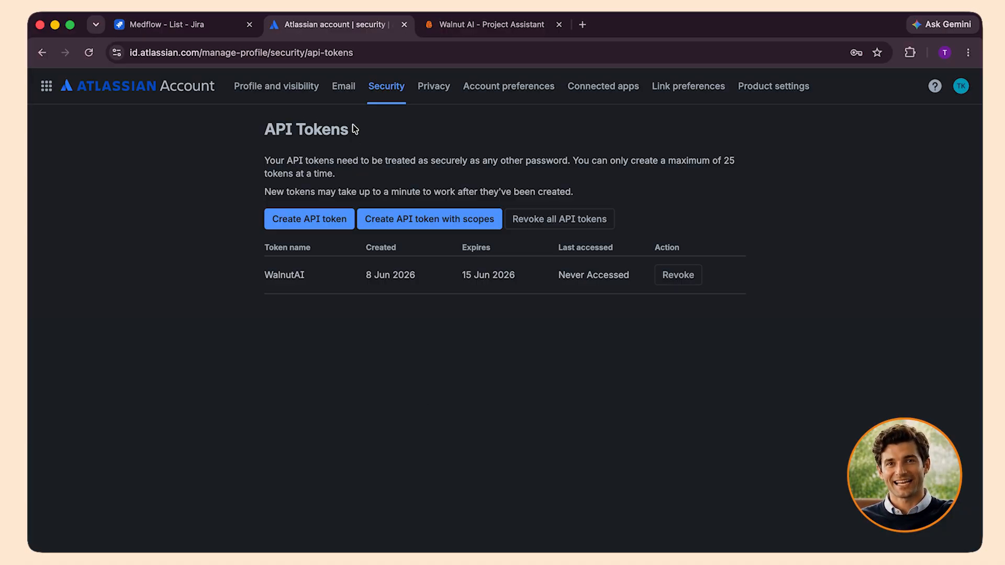
key("super+w")
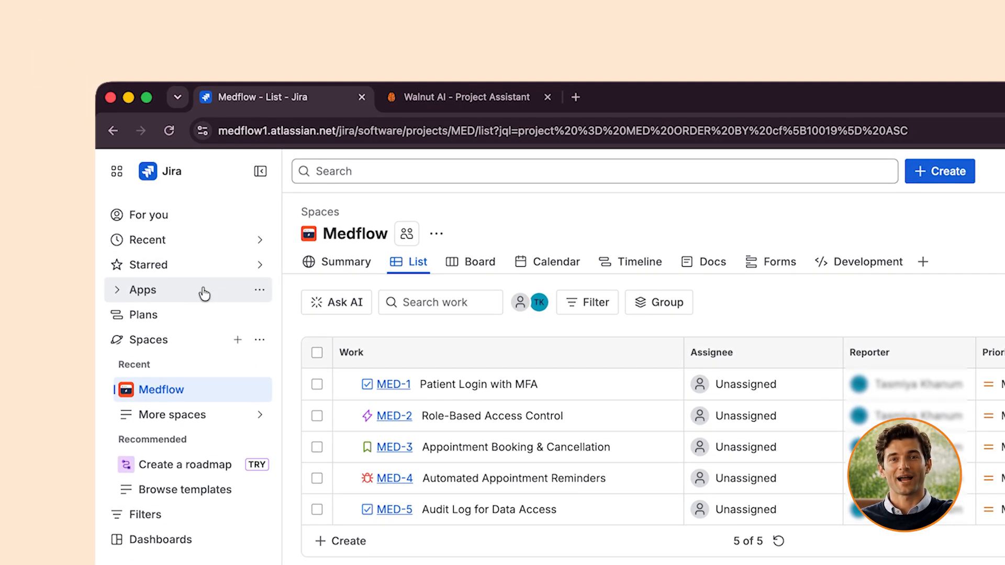
Step: Find Walnut-Sync by WalnutAI among the Jira marketplace apps and add it to the site
left_click(118, 186)
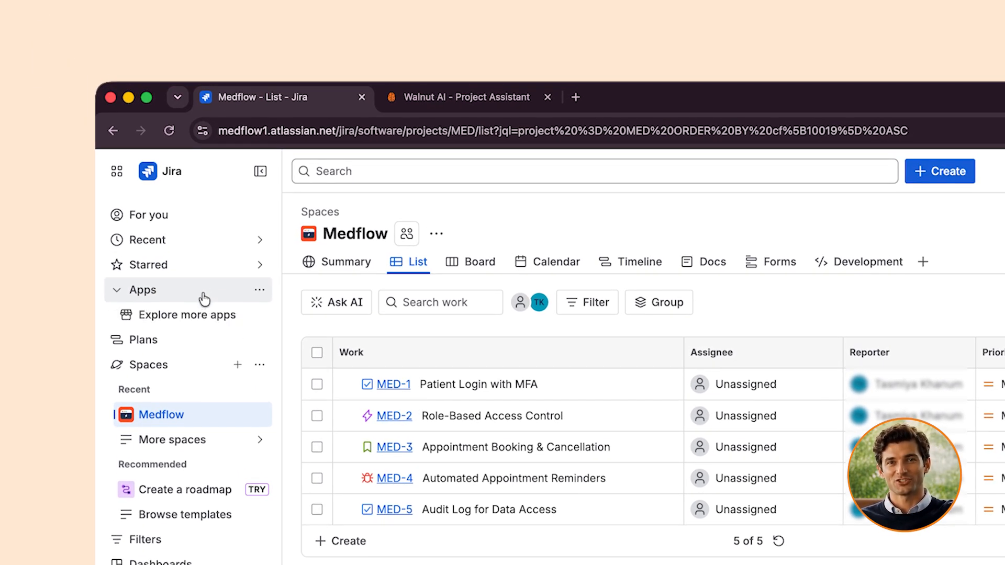
left_click(203, 315)
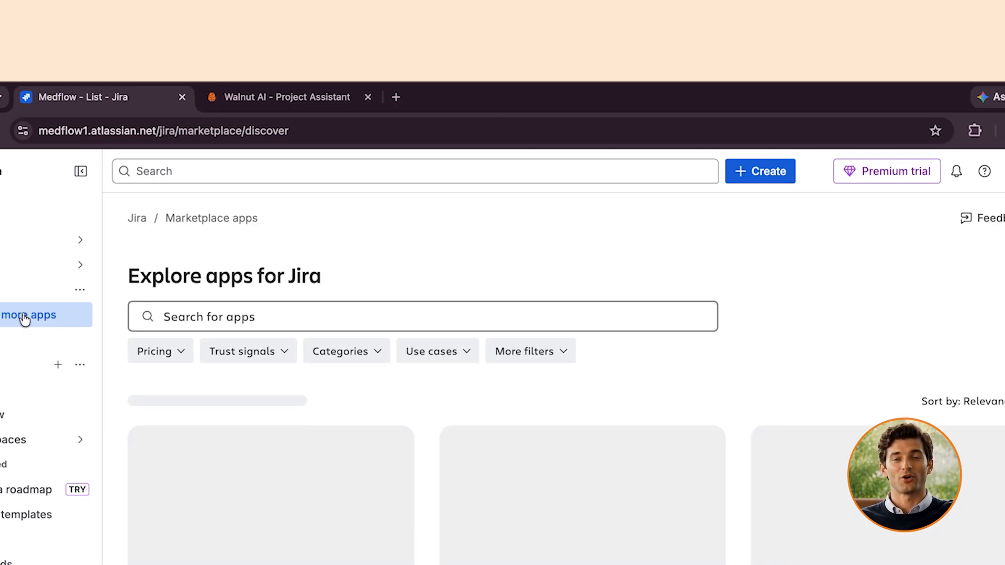
left_click(200, 315)
type("Walnut")
left_click(210, 389)
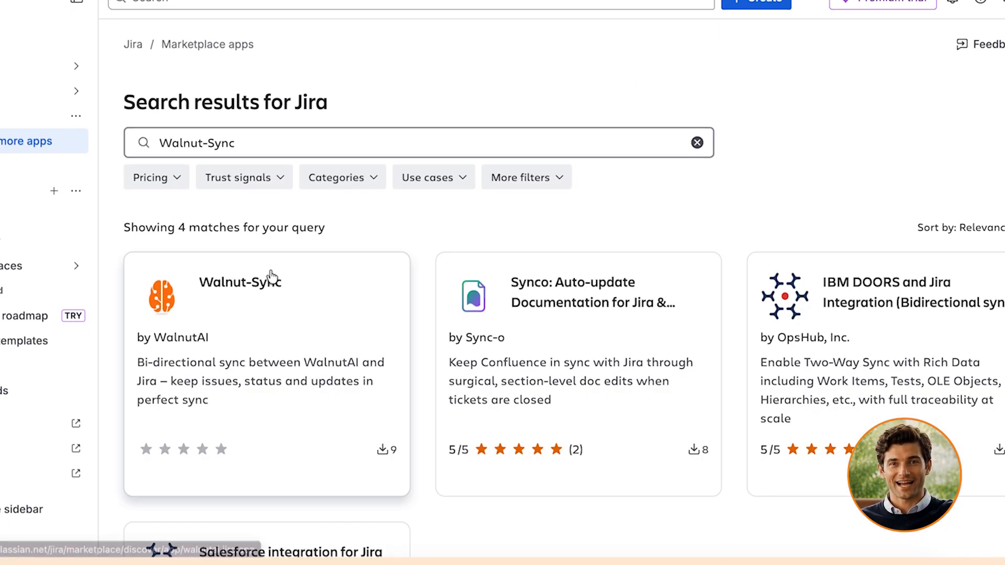
left_click(249, 287)
left_click(914, 183)
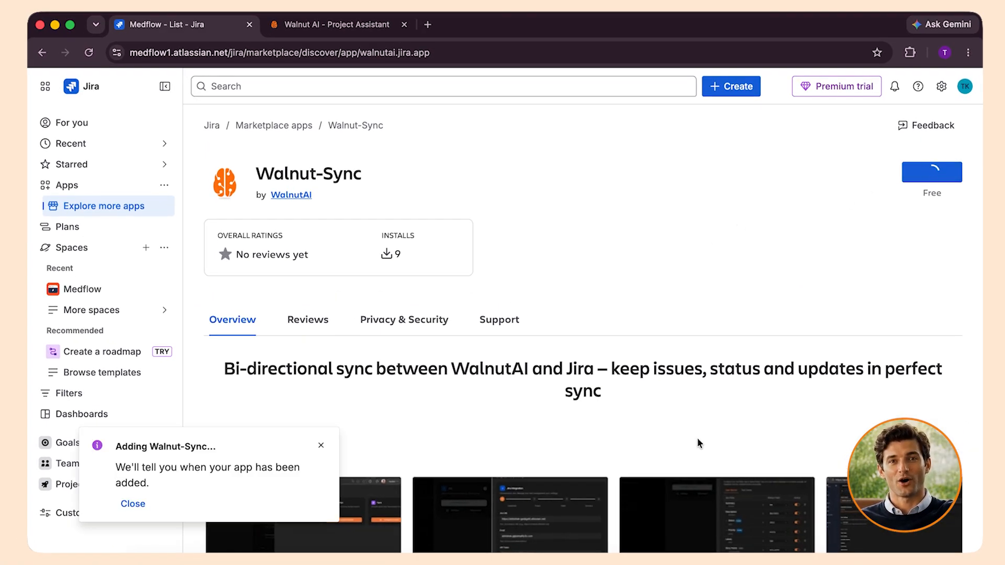
Step: Switch to Walnut AI and open the Jira sync configuration from the MedFlow project's external tools connections
left_click(332, 30)
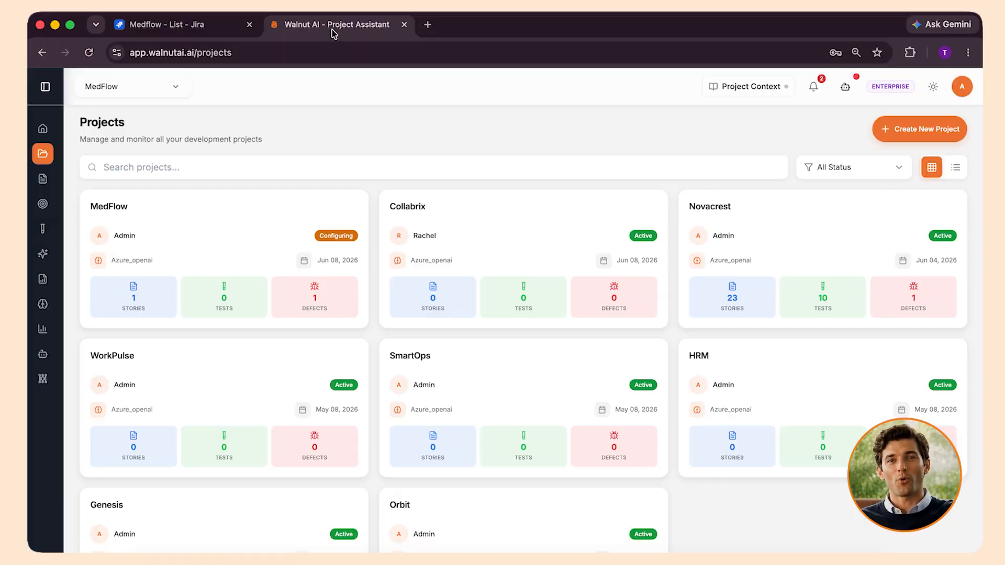
left_click(349, 205)
left_click(341, 230)
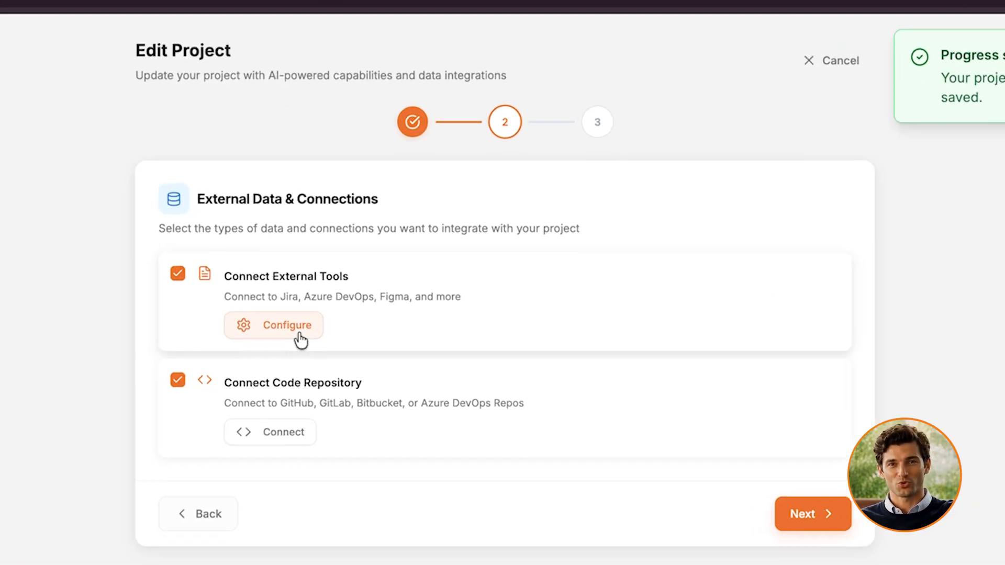
left_click(348, 281)
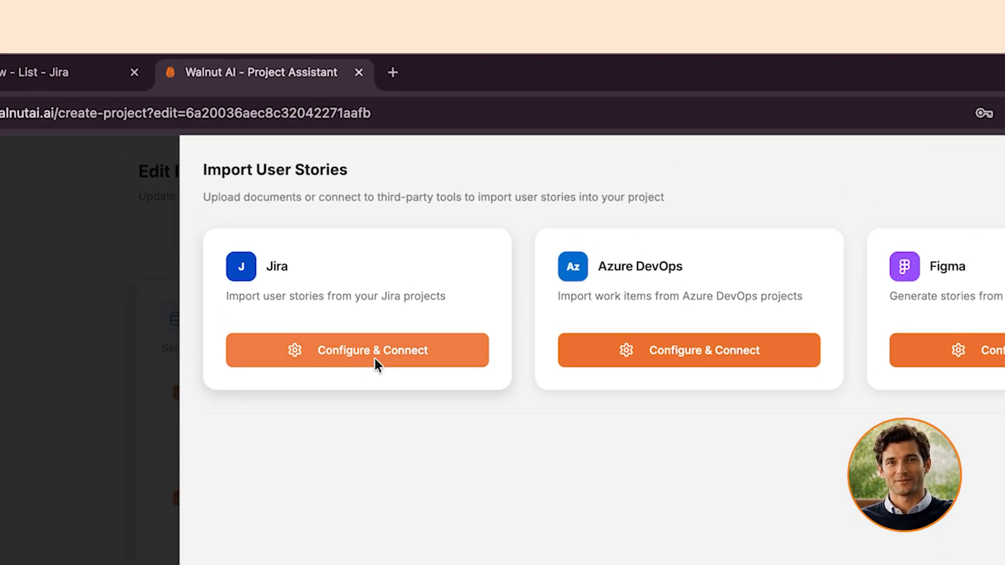
left_click(366, 260)
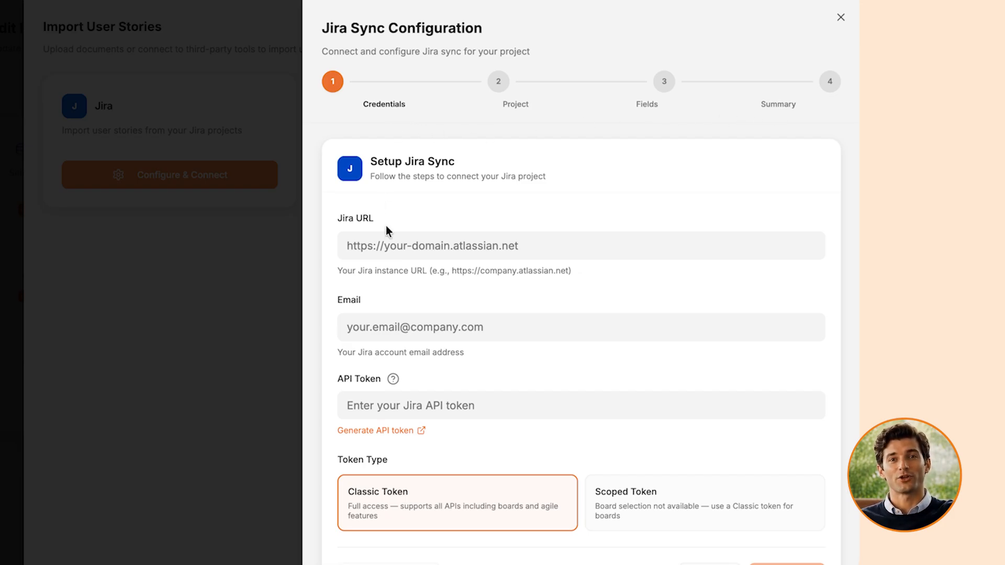
left_click(386, 246)
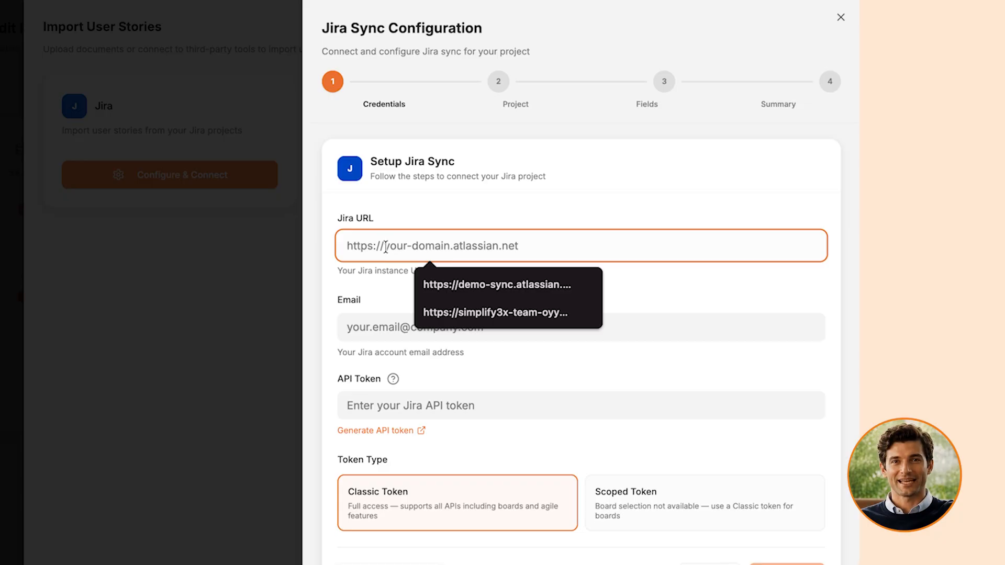
key("ctrl+v")
left_click(411, 325)
type("tas")
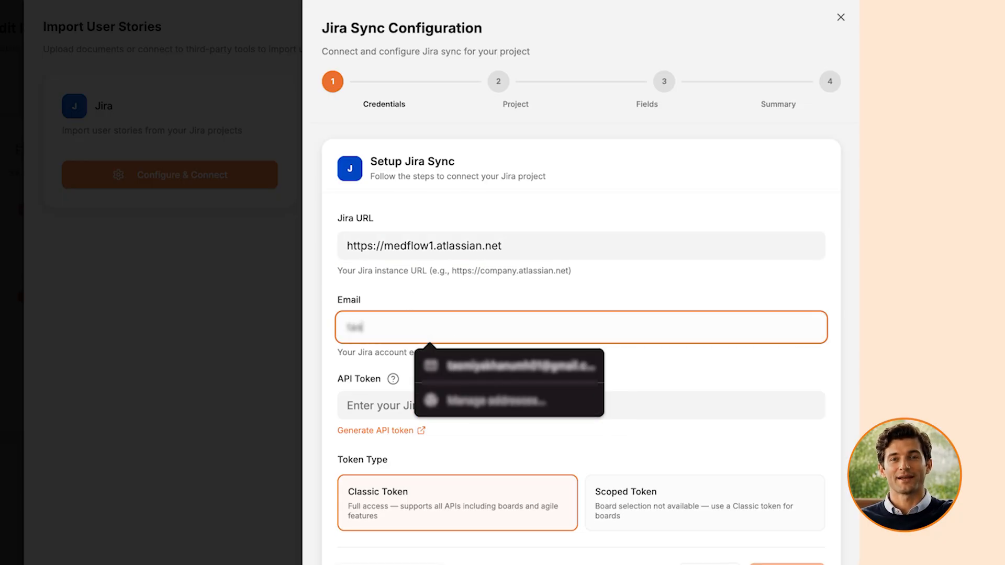
left_click(450, 366)
left_click(438, 407)
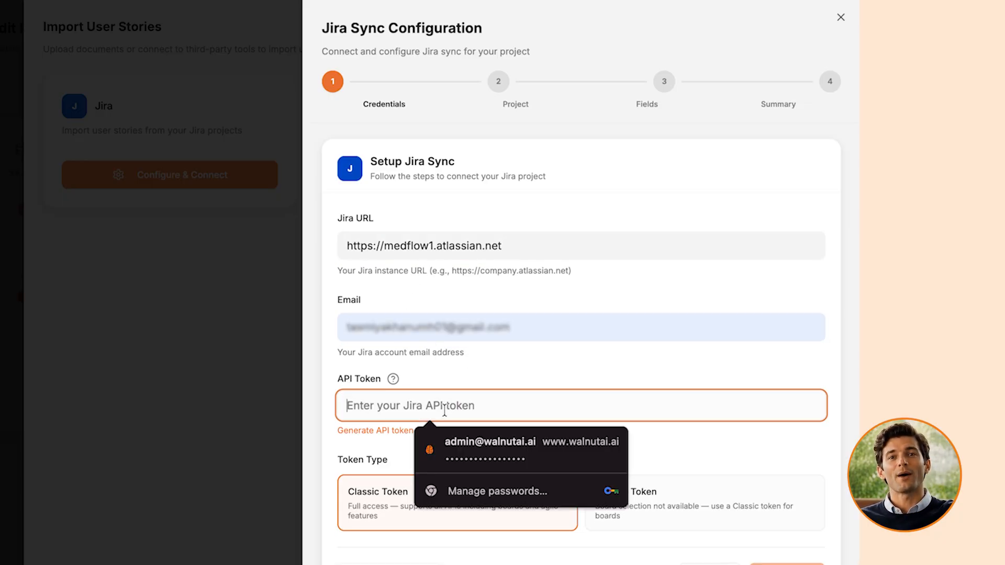
key("ctrl+v")
Step: Test the Jira connection with the Classic Token type and continue to the project selection
scroll(437, 409, "down", 2)
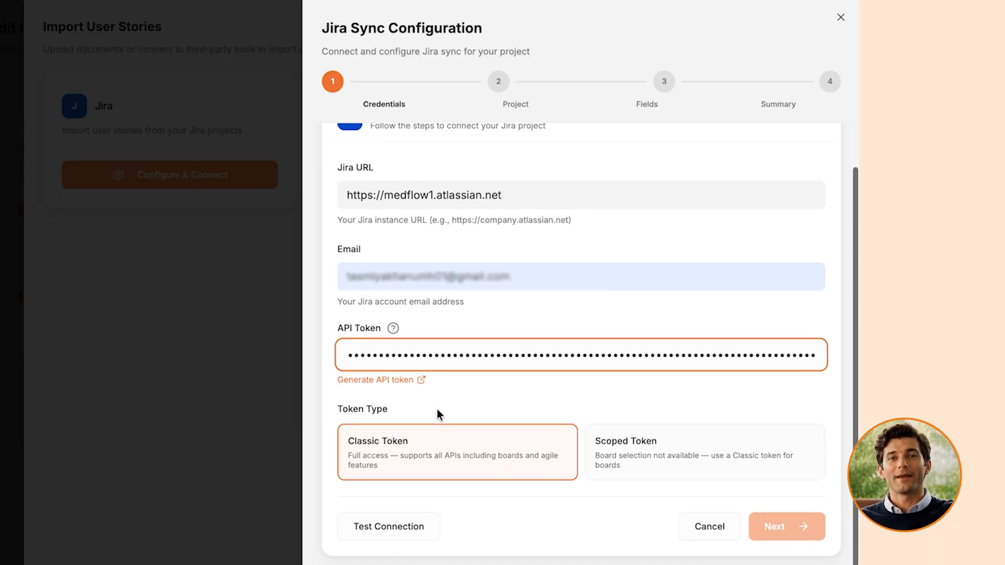
left_click(410, 531)
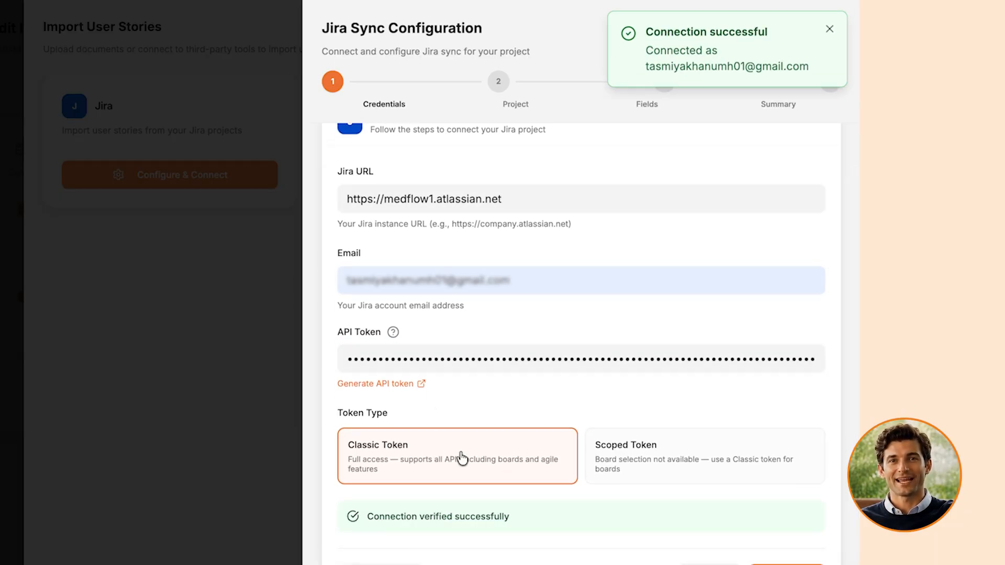
scroll(460, 455, "down", 2)
left_click(775, 528)
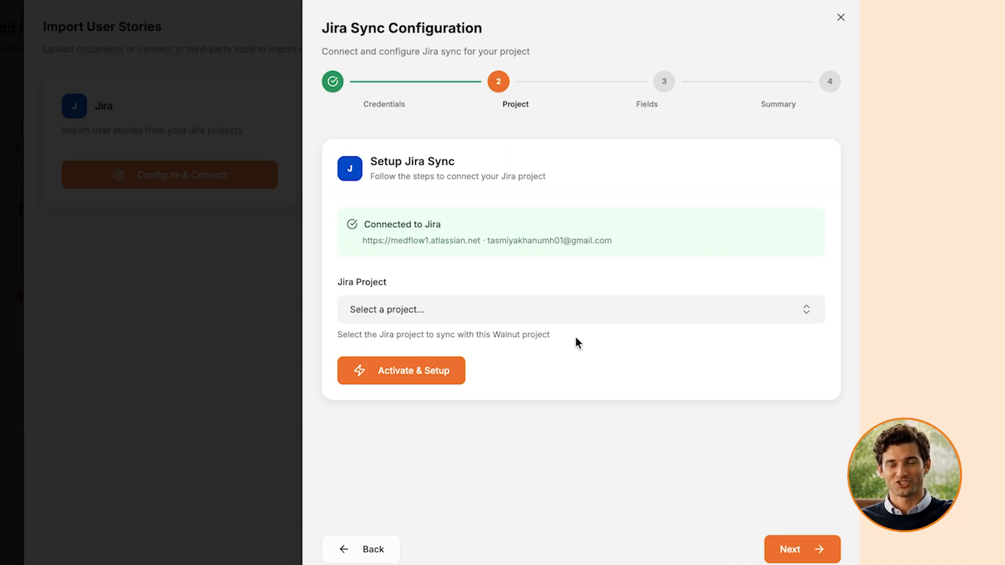
Step: Select MED - Medflow as the Jira project, activate its sync setup, and continue to the field mappings
left_click(579, 309)
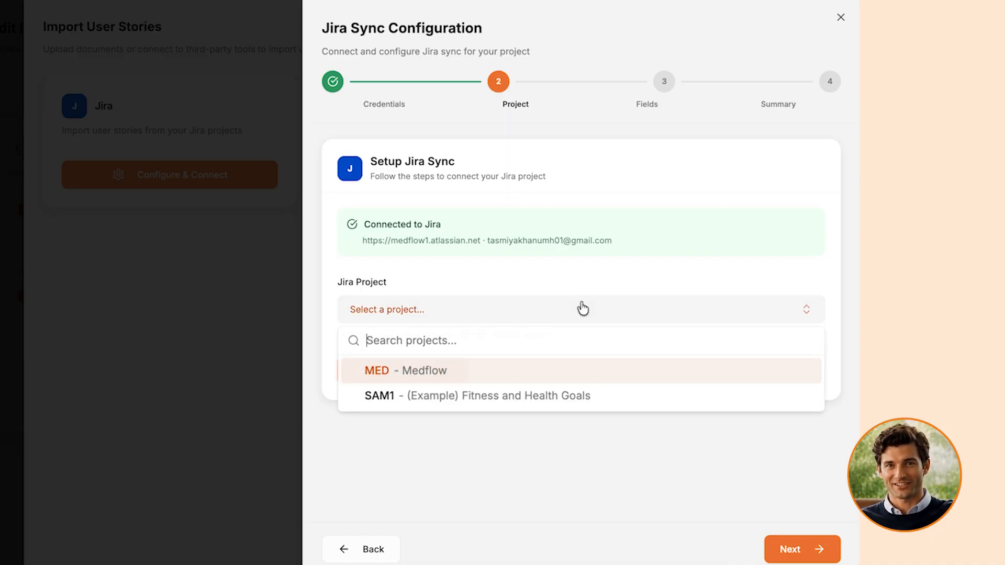
left_click(566, 372)
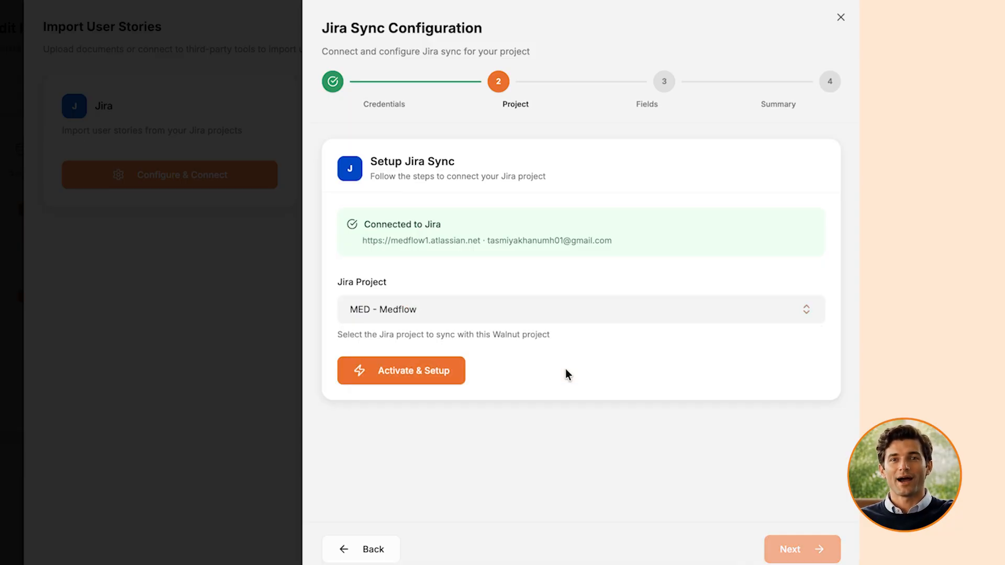
left_click(450, 381)
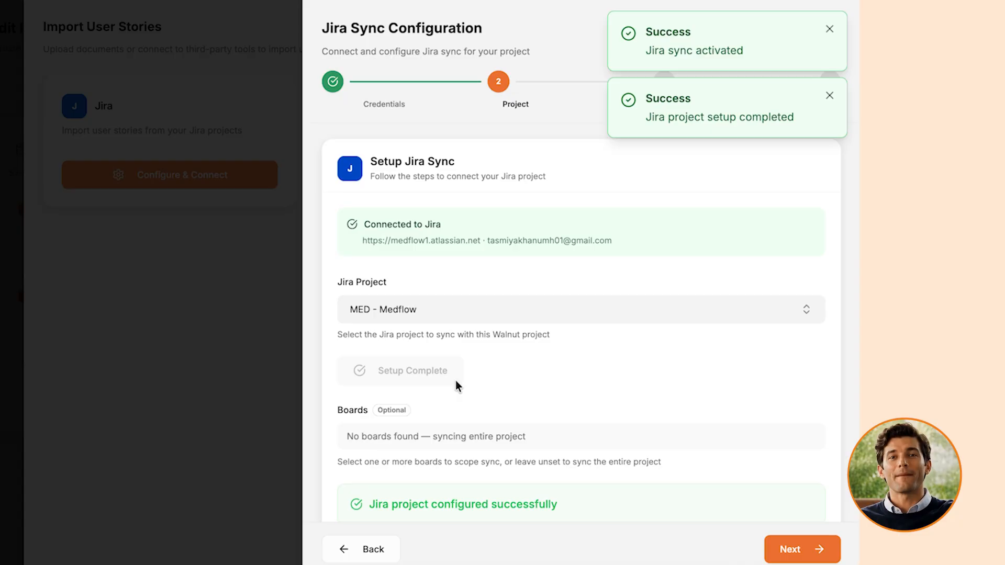
scroll(545, 406, "down", 2)
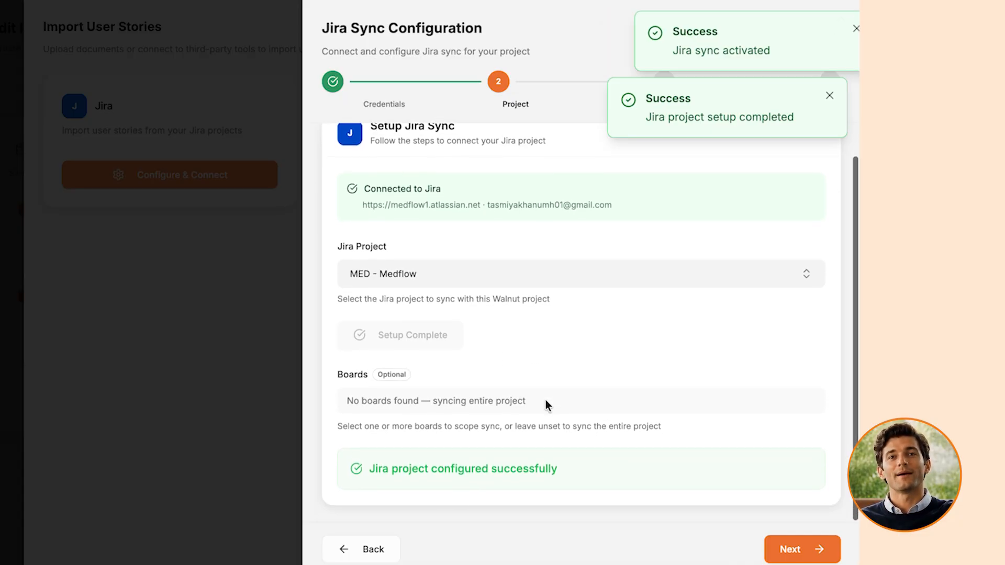
scroll(545, 400, "up", 1)
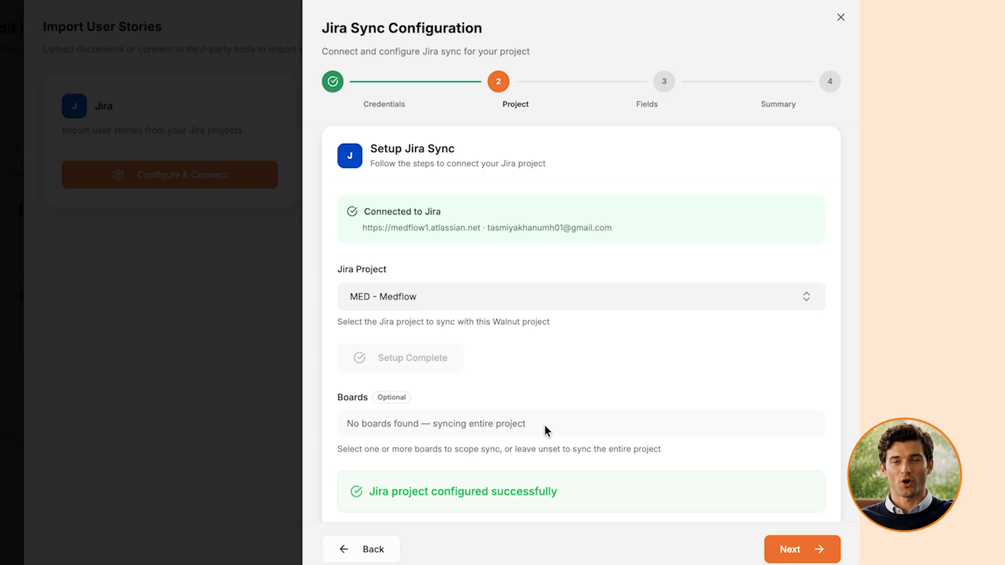
left_click(788, 539)
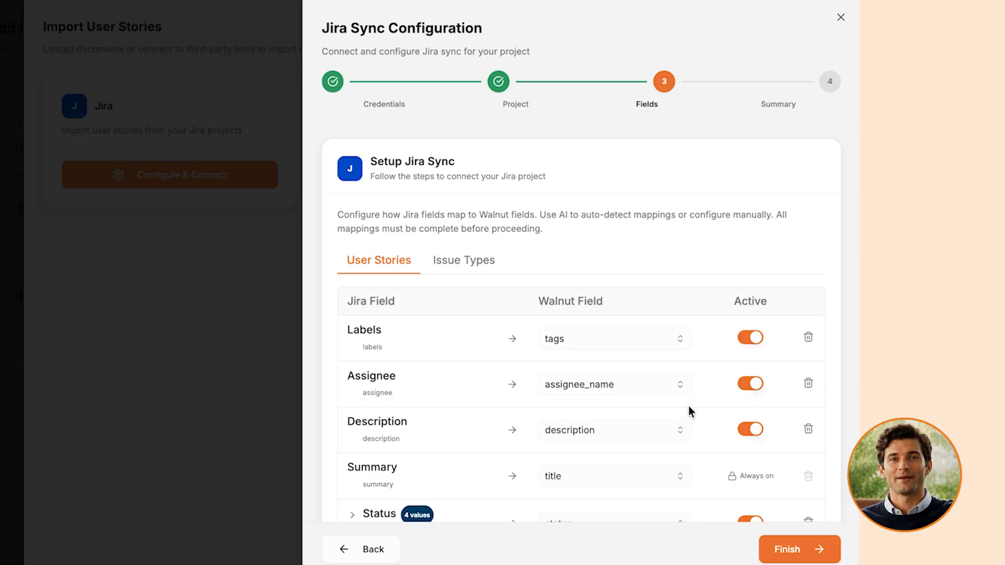
Step: Map the Jira Assignee field to the Walnut type field in the user story mappings
scroll(471, 312, "down", 2)
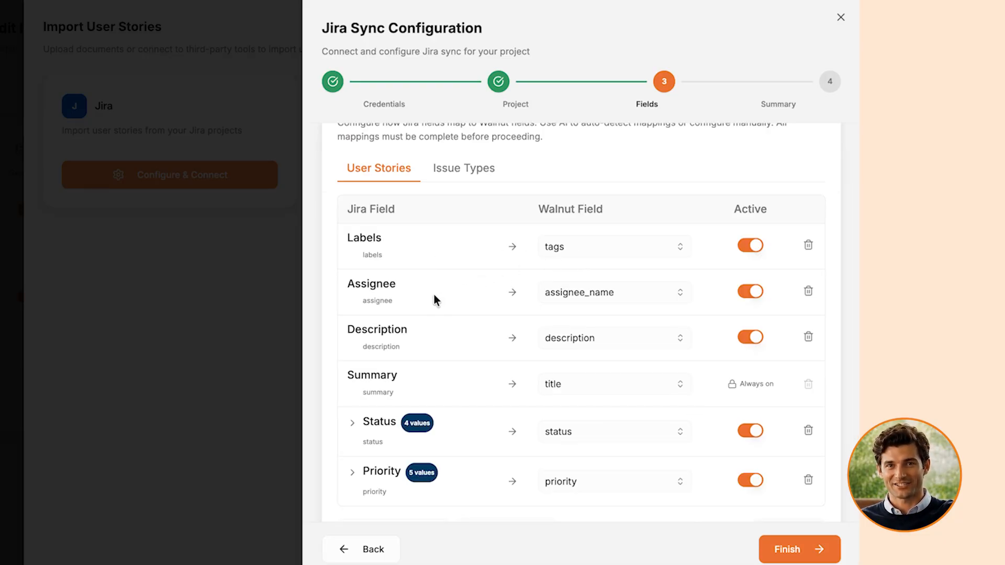
scroll(521, 373, "down", 1)
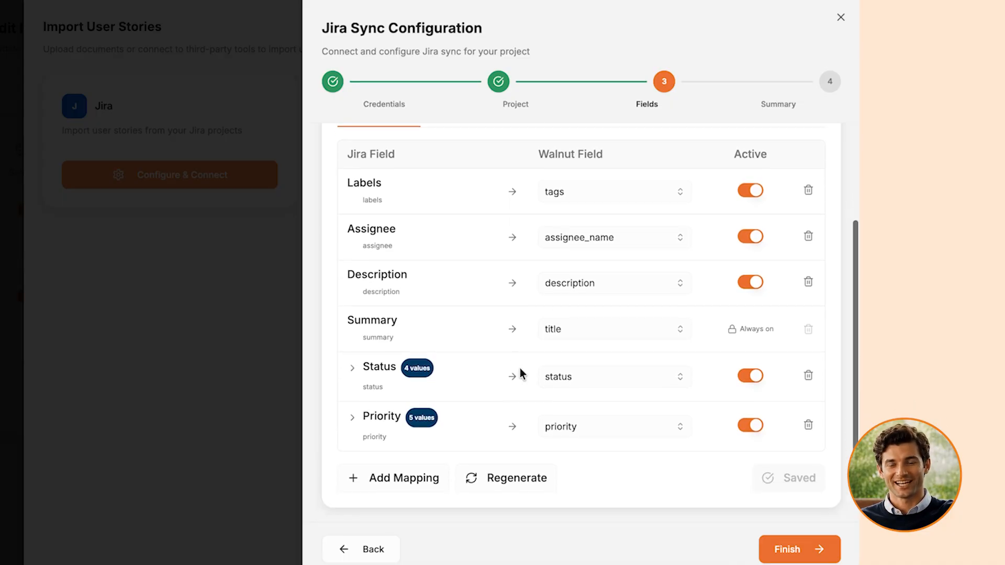
left_click(659, 241)
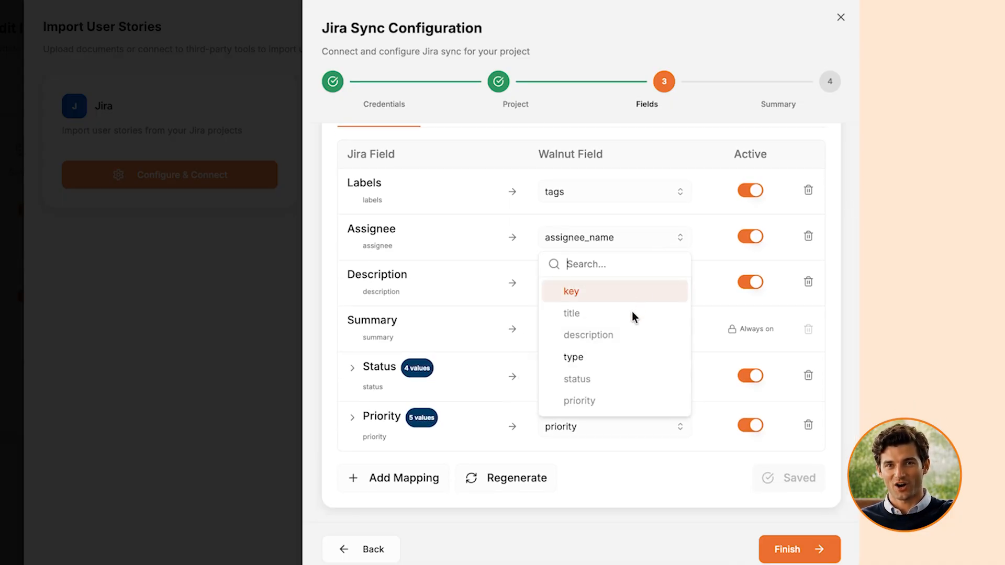
left_click(579, 350)
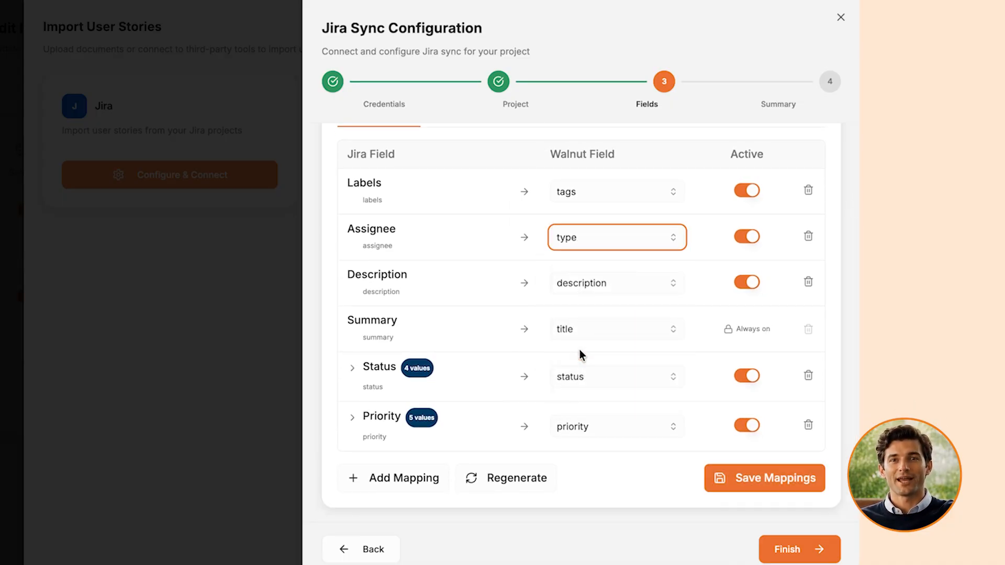
Step: Regenerate the user story field mappings and review how Walnut types map to Jira issue types
left_click(521, 411)
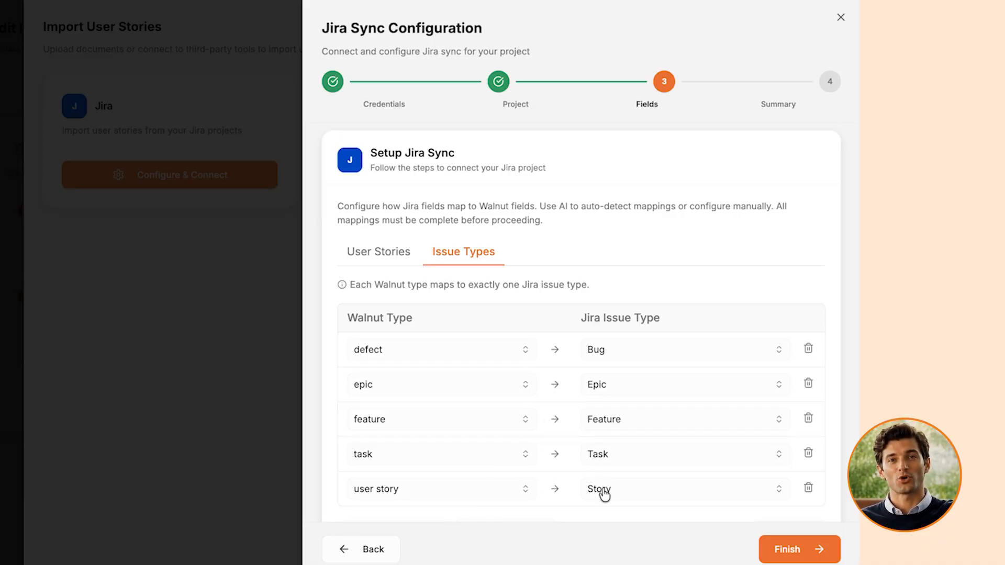
scroll(529, 427, "down", 2)
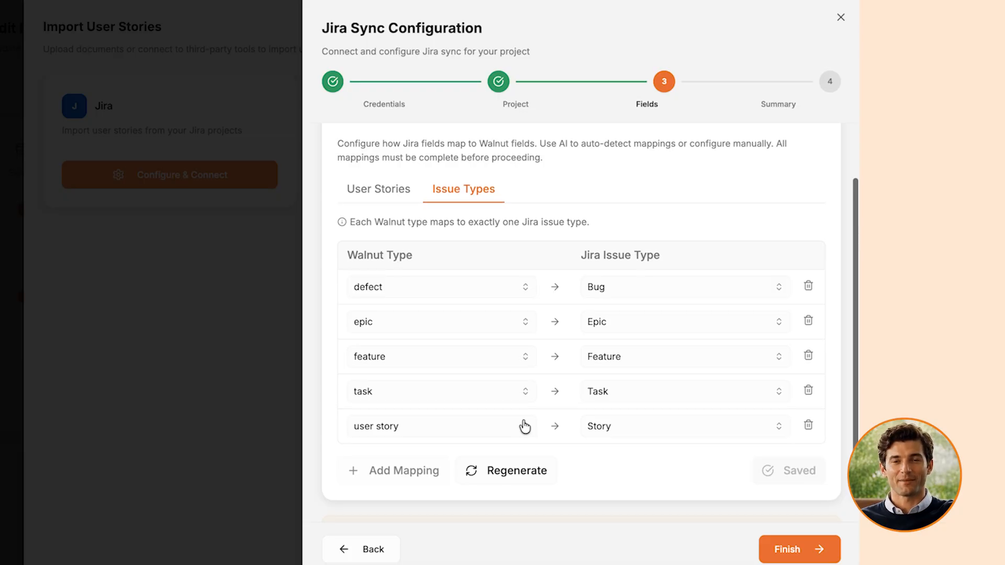
left_click(407, 227)
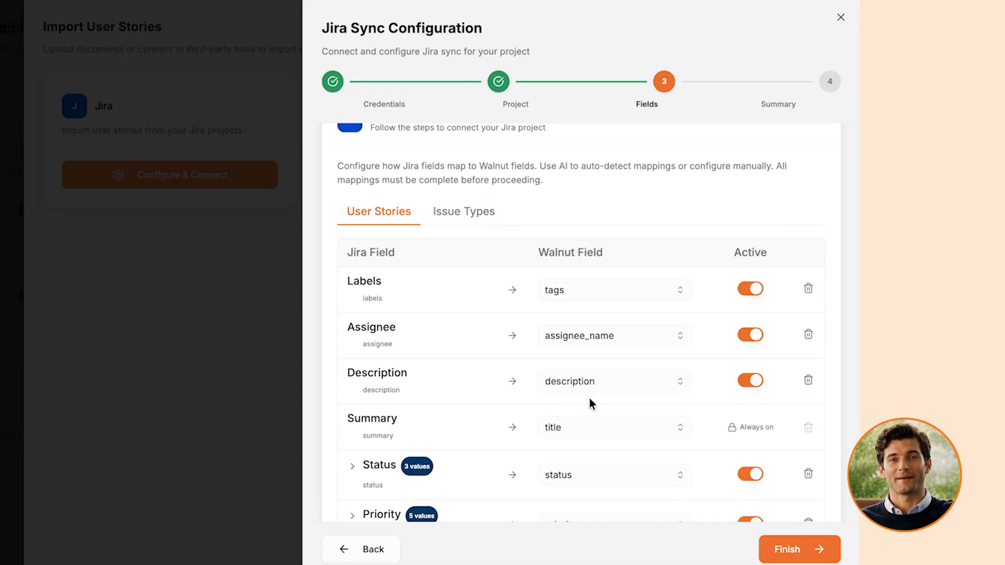
Step: Save the user story field mappings and finish the mapping stage of the Jira sync configuration
scroll(590, 401, "down", 3)
left_click(769, 444)
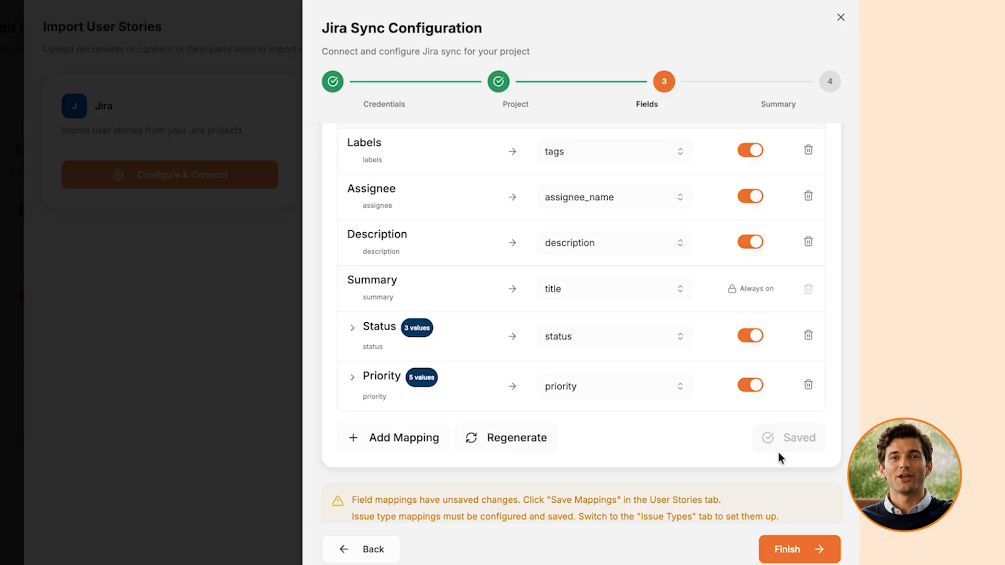
left_click(788, 545)
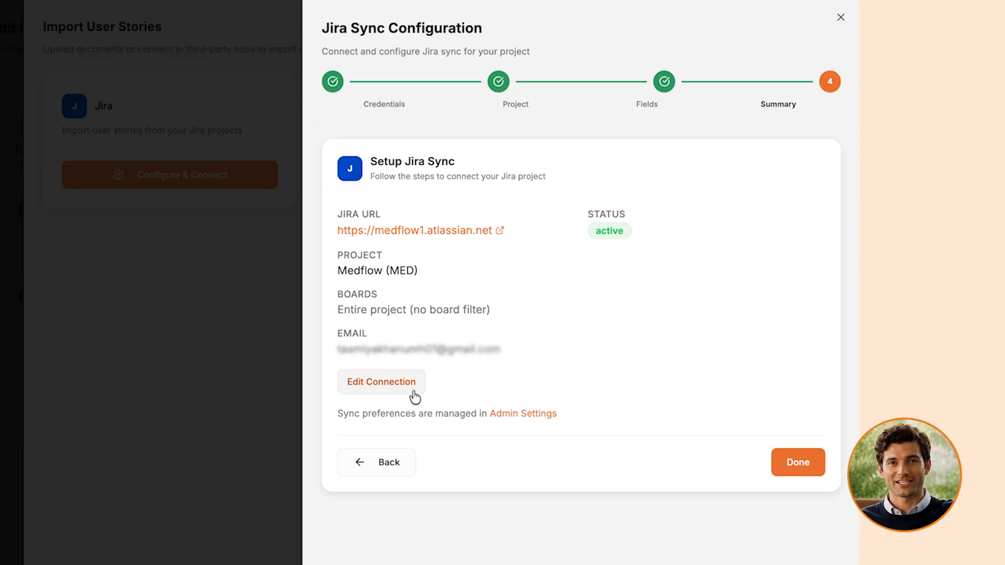
Step: Complete and close the Jira sync setup and save the updated MedFlow project
left_click(779, 459)
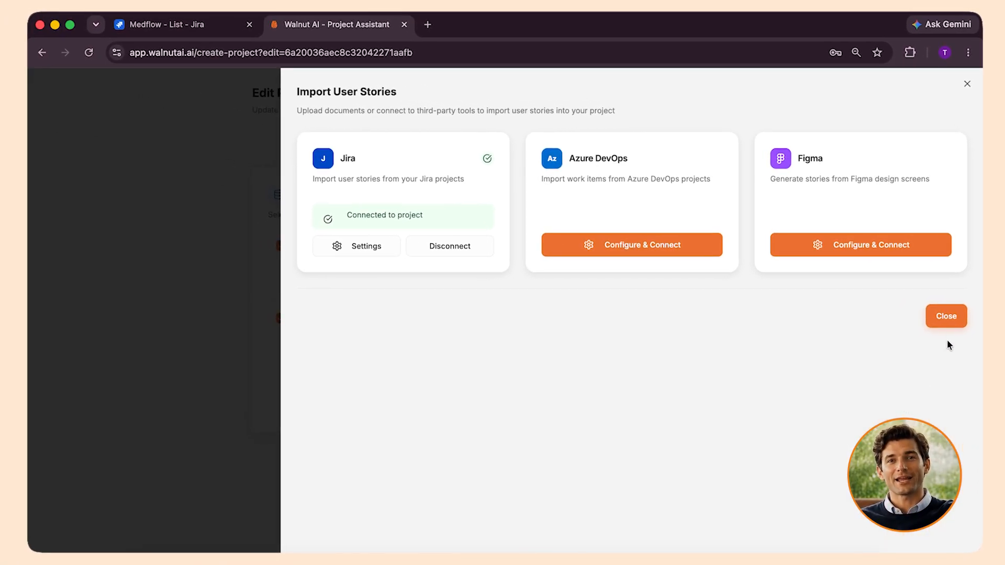
left_click(944, 319)
left_click(733, 412)
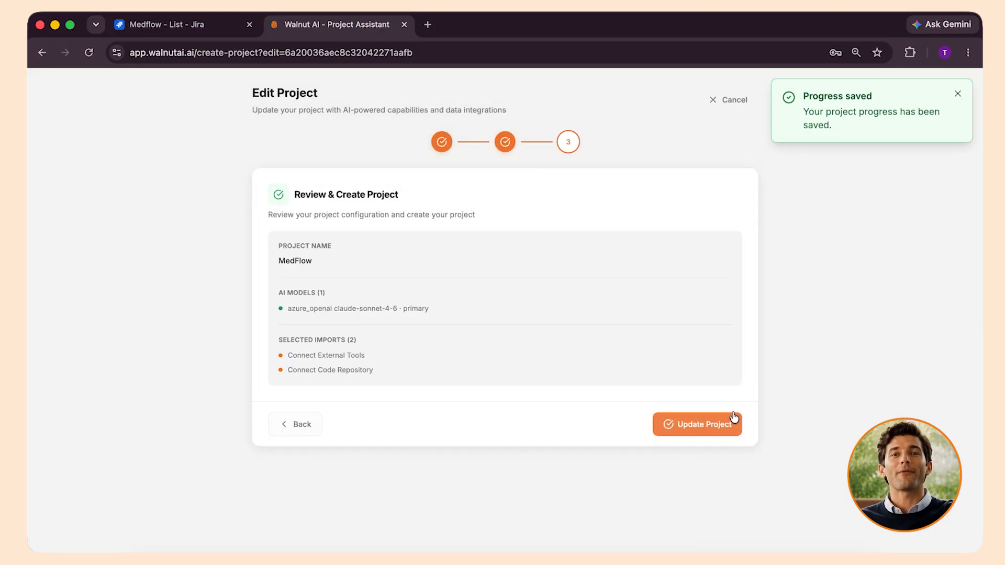
left_click(720, 425)
left_click(667, 470)
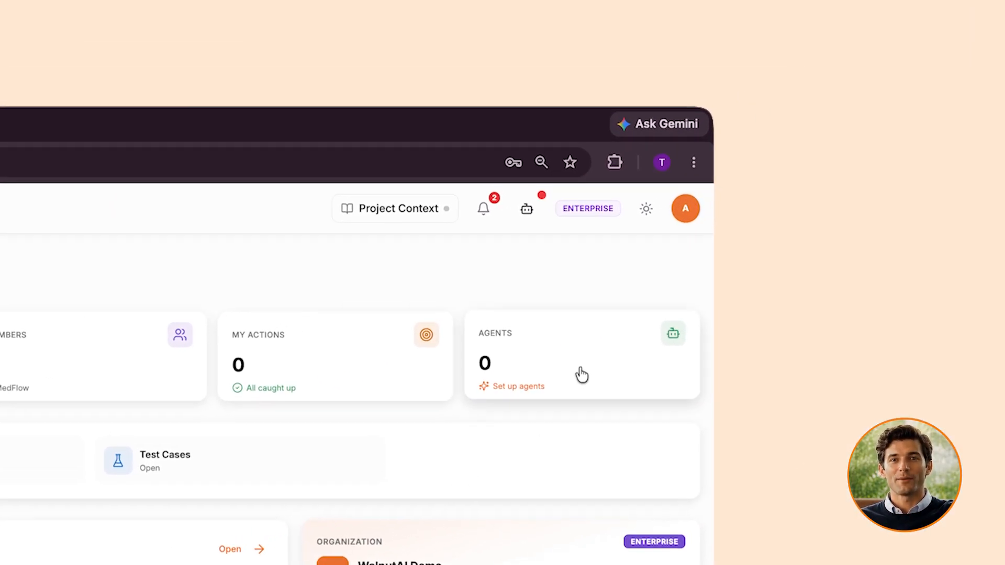
Step: Open the Jira Sync Configuration in the administrator settings and choose the MedFlow project
left_click(685, 208)
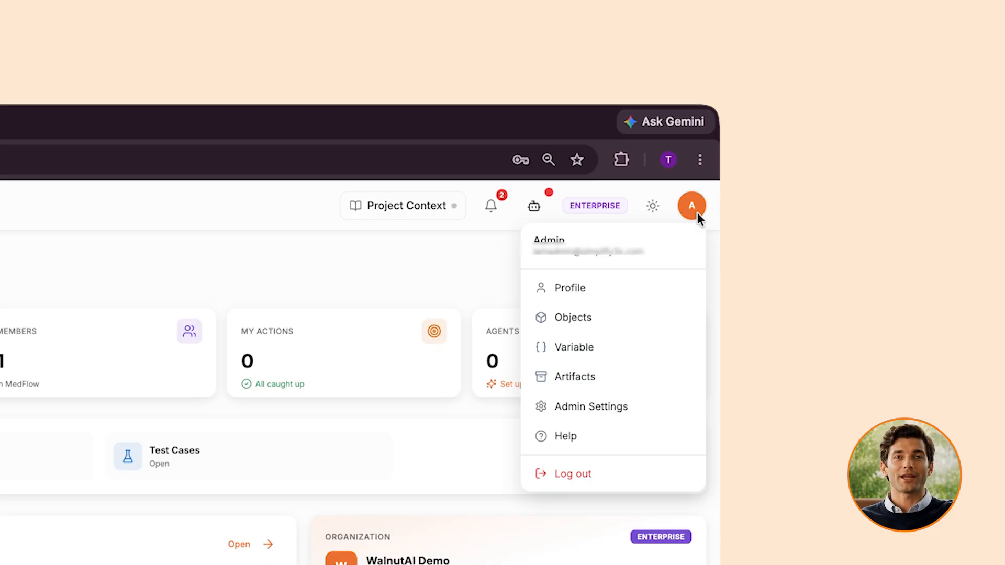
left_click(643, 405)
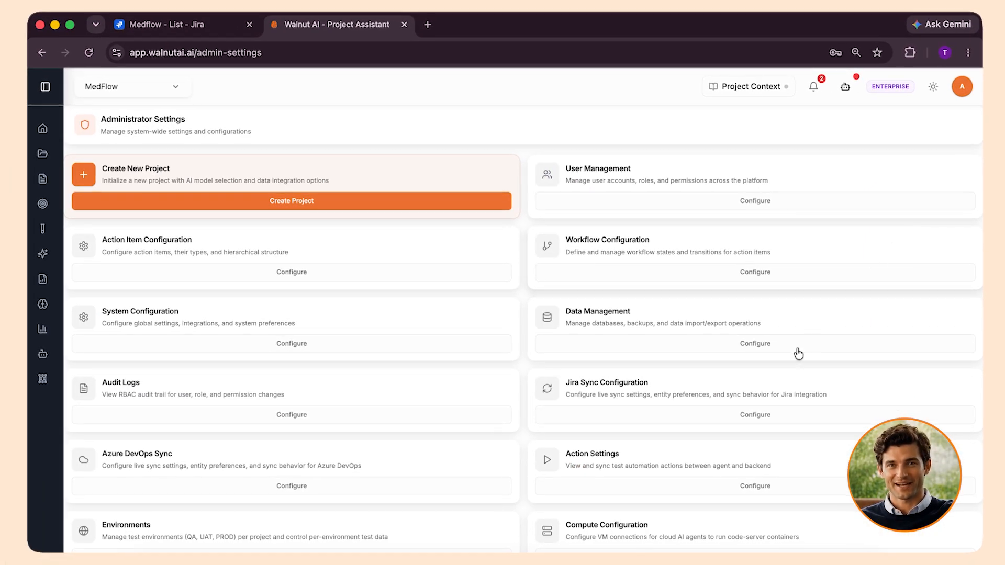
scroll(792, 362, "down", 3)
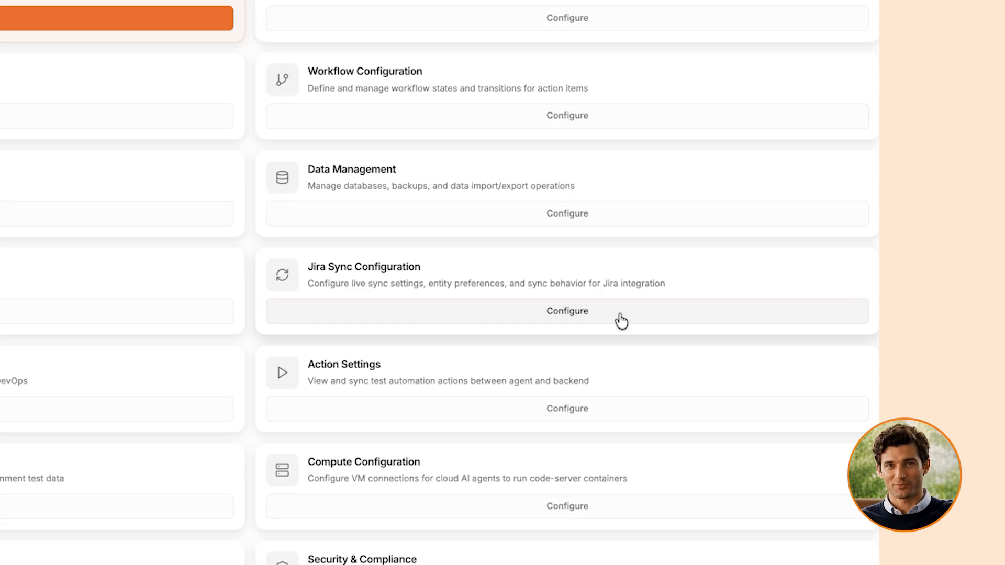
left_click(621, 321)
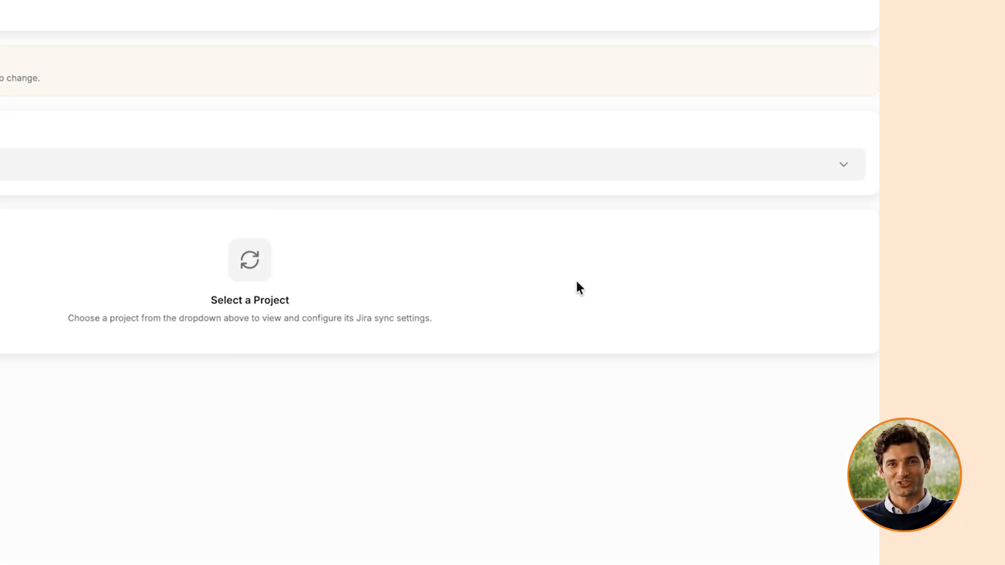
left_click(701, 246)
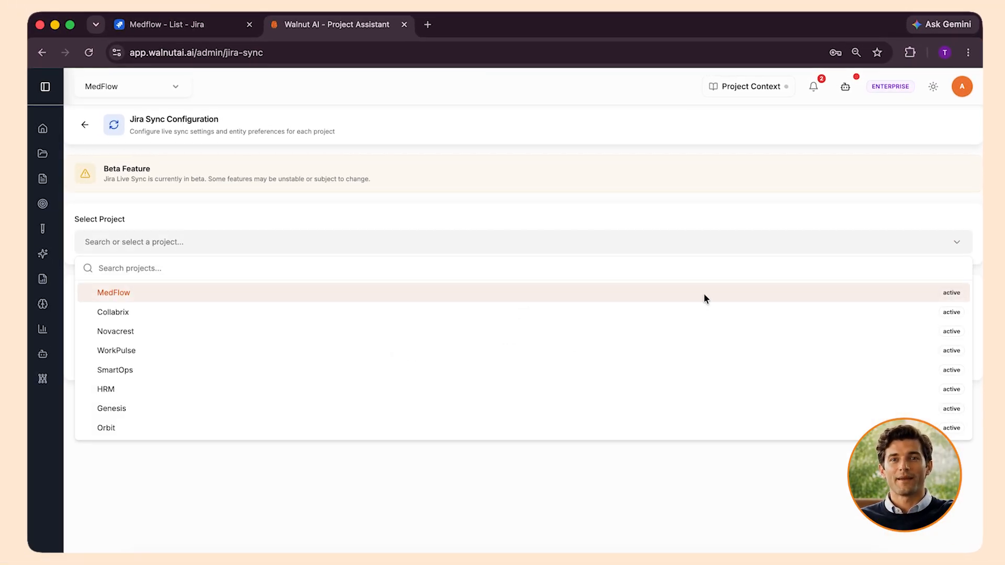
left_click(704, 295)
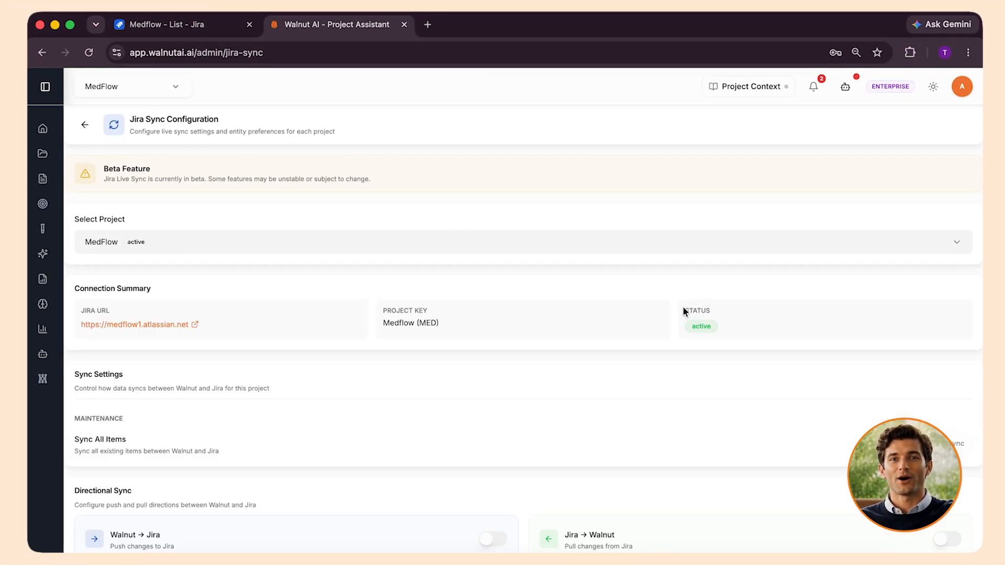
Step: Enable directional sync from Walnut to Jira, including comments and attachments
scroll(645, 348, "down", 3)
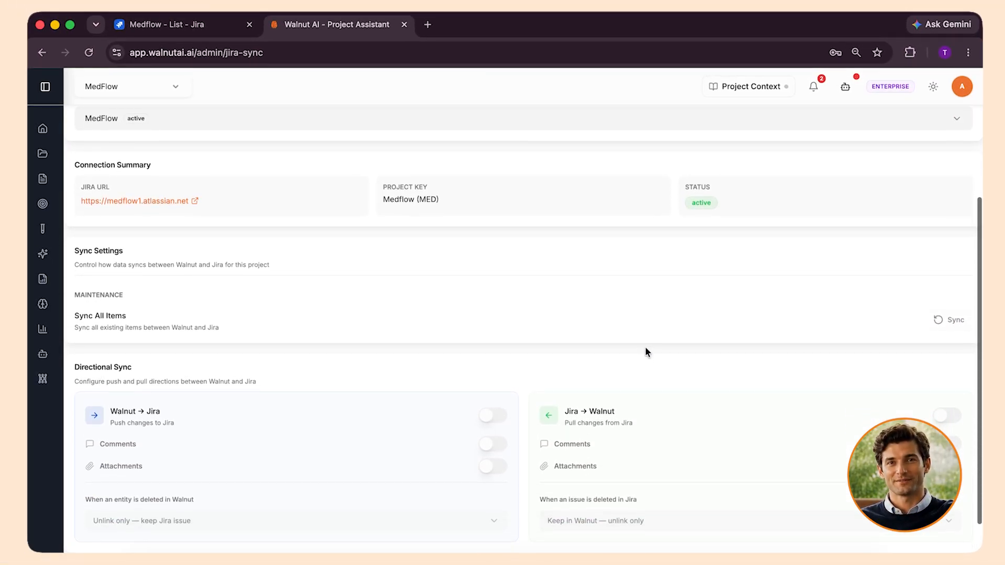
scroll(646, 348, "down", 1)
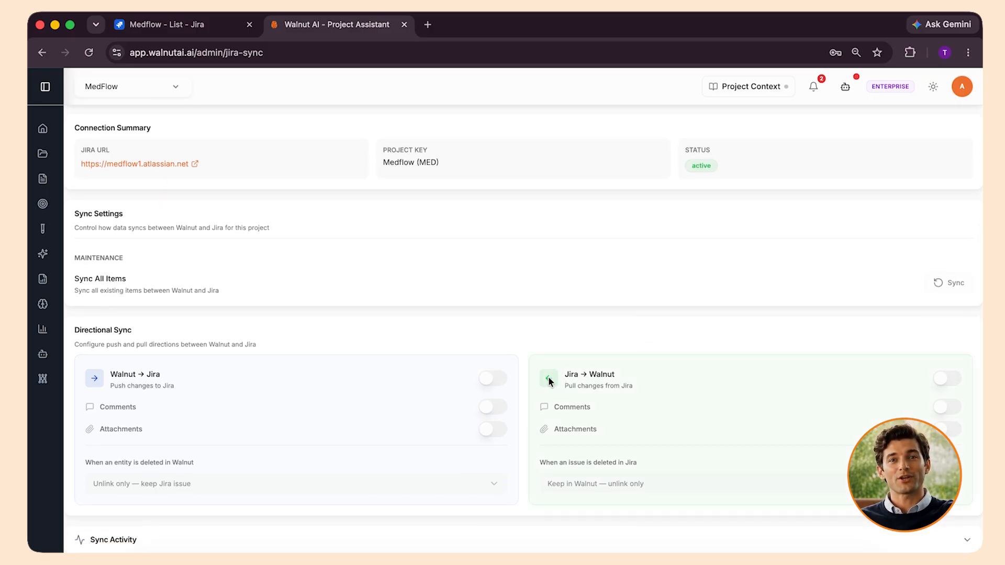
left_click(494, 379)
left_click(496, 407)
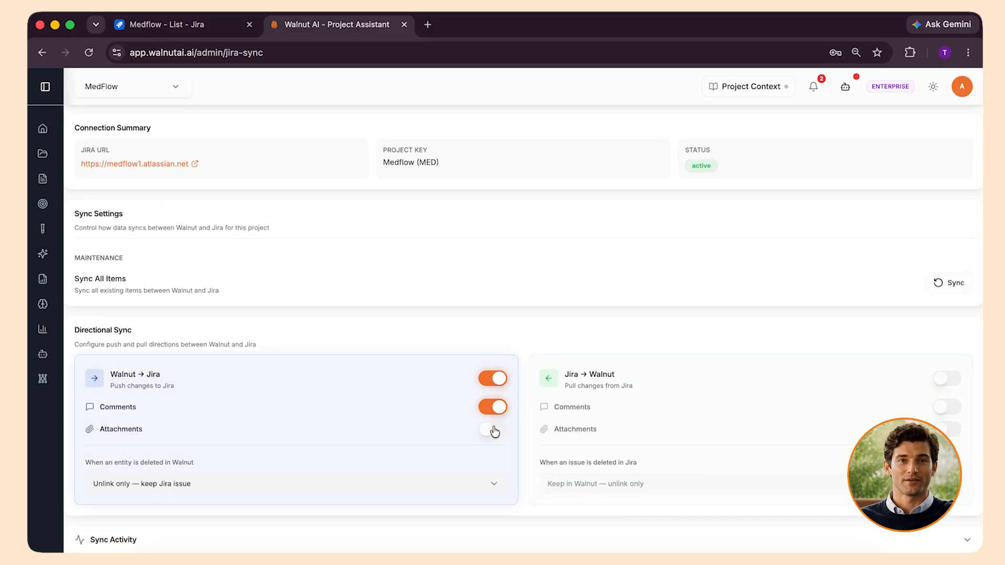
left_click(493, 429)
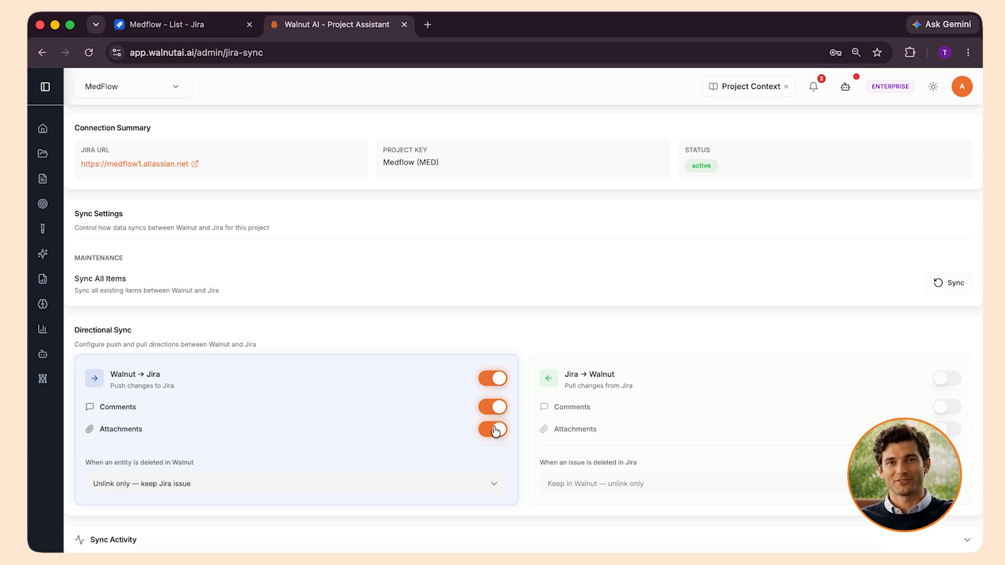
scroll(629, 414, "down", 1)
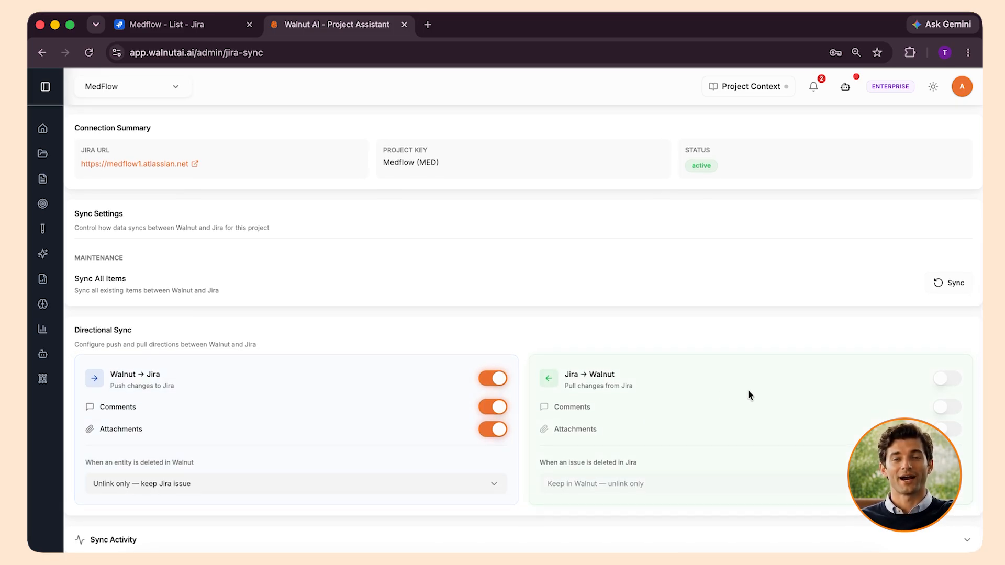
Step: Enable directional sync from Jira to Walnut, including comments and attachments
left_click(947, 376)
left_click(947, 407)
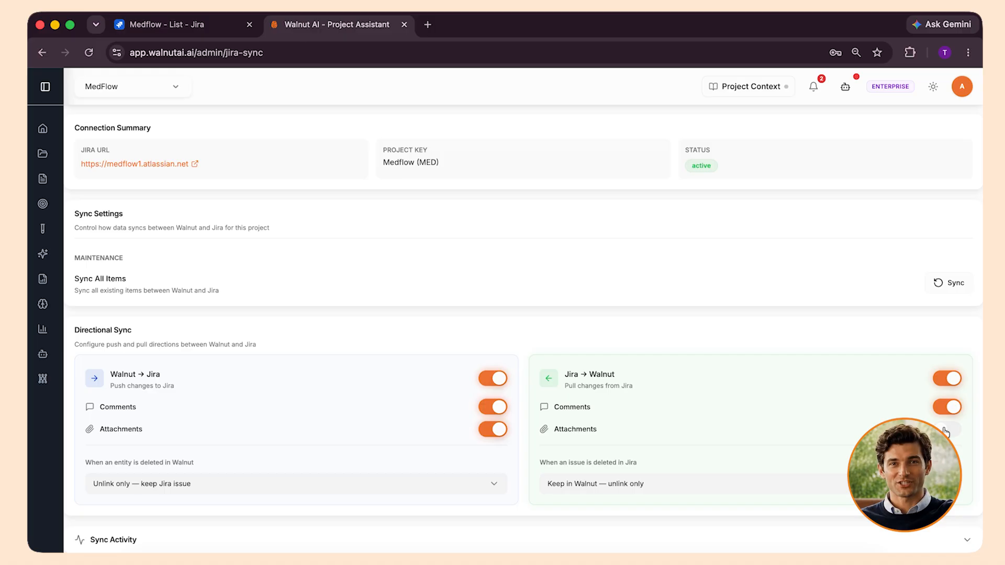
left_click(946, 430)
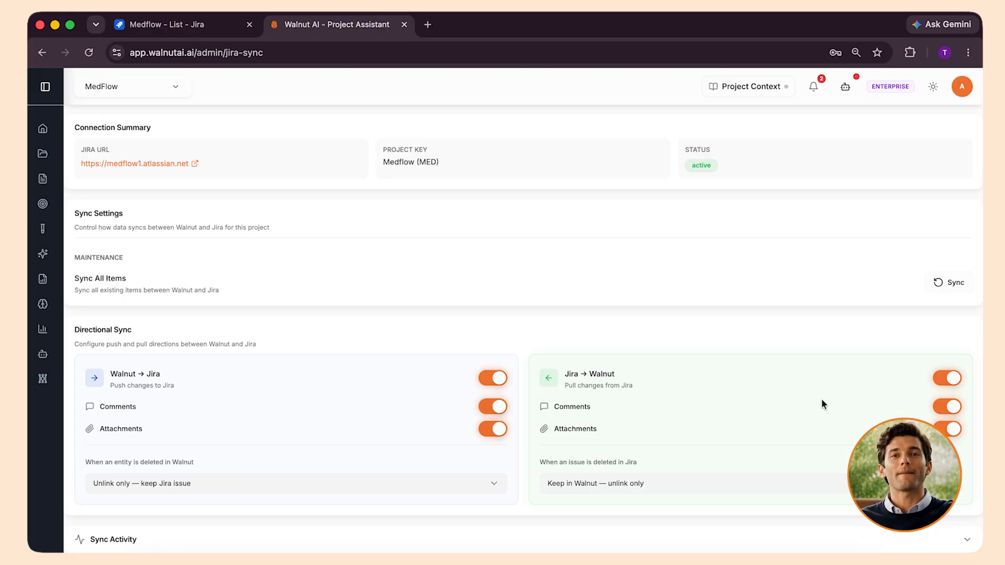
Step: Run a sync of all existing items between Walnut and Jira for MedFlow
left_click(945, 280)
left_click(649, 378)
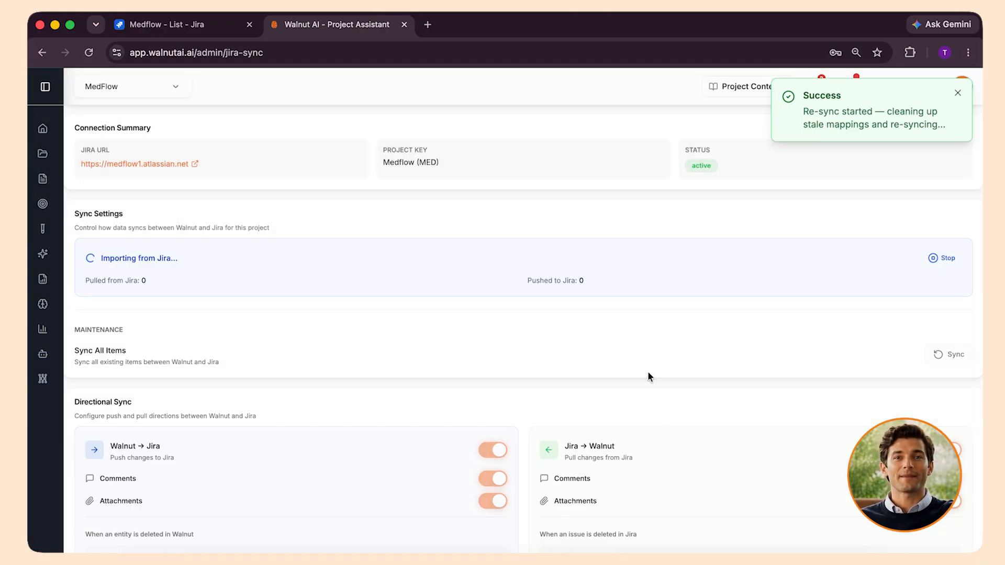
scroll(631, 357, "down", 1)
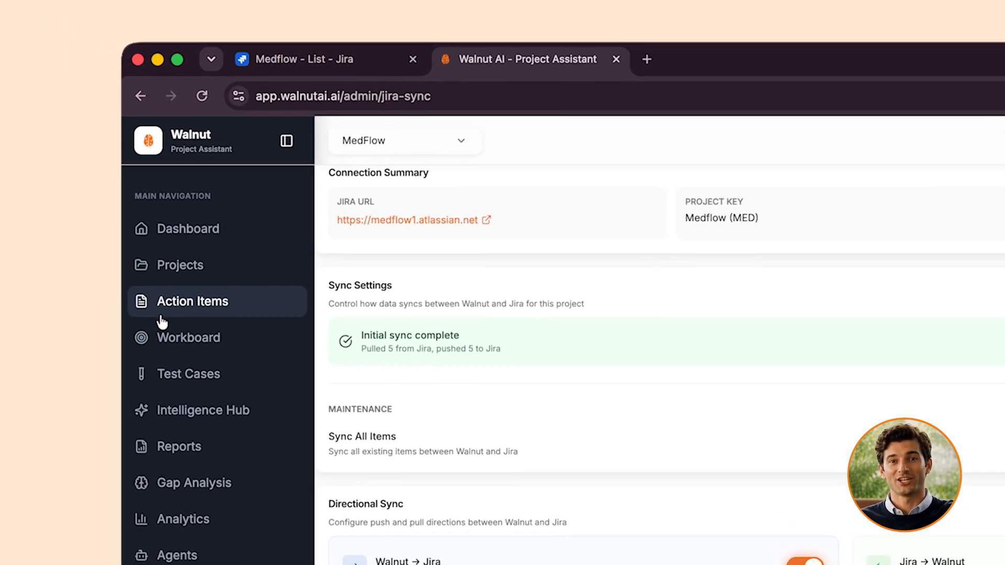
Step: Examine the synced entries in Walnut's action items and compare them with the Medflow work list in Jira
left_click(58, 209)
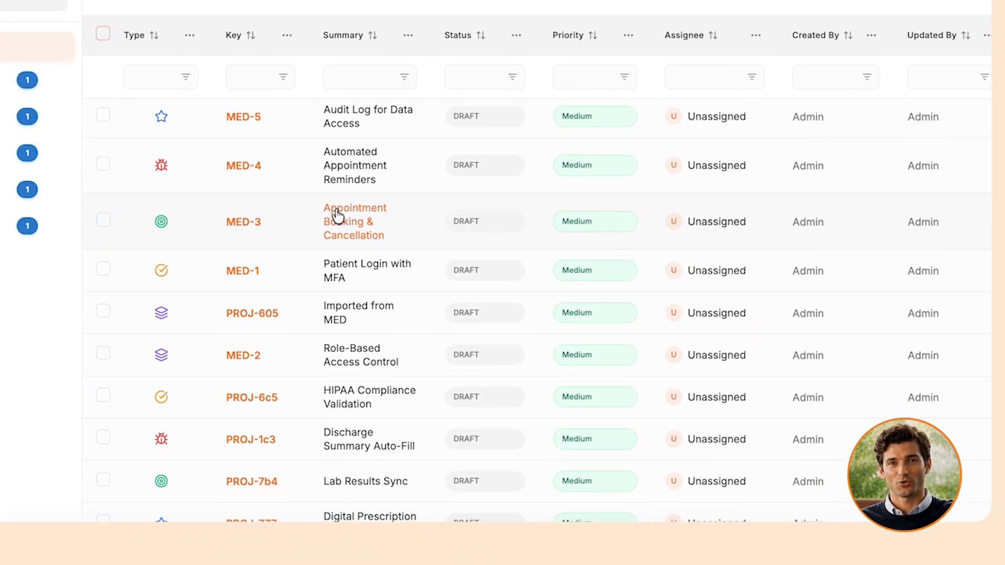
scroll(841, 450, "down", 3)
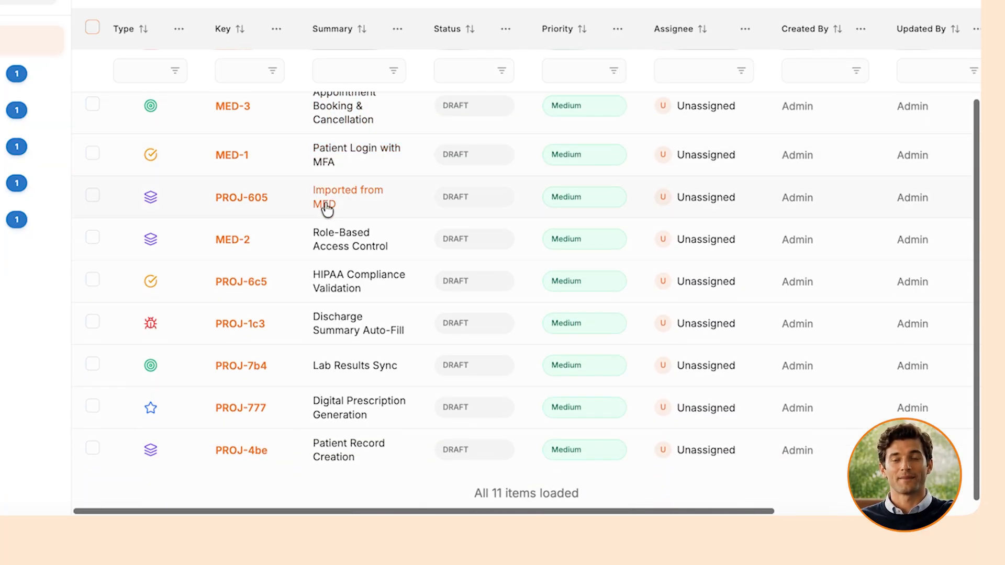
scroll(325, 209, "up", 2)
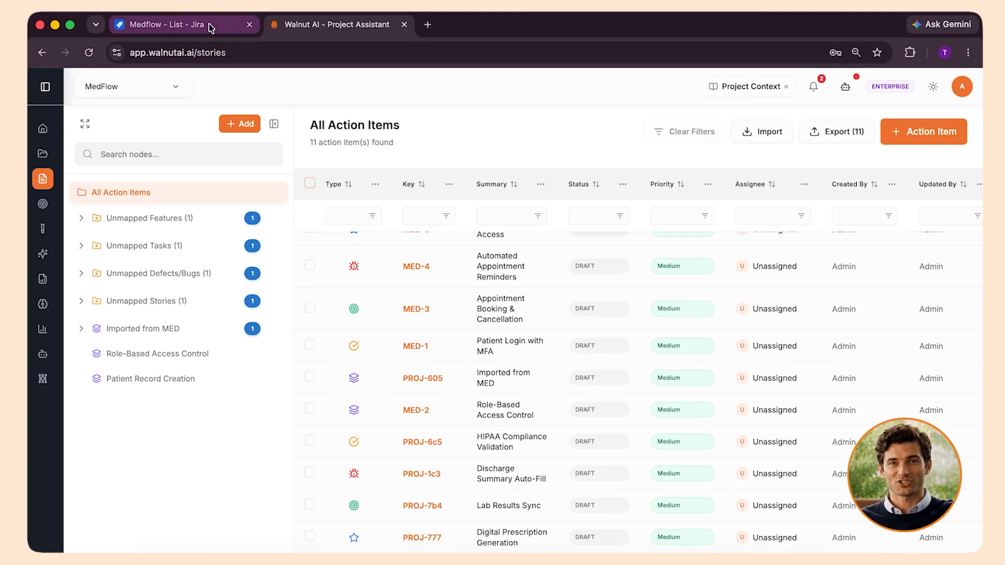
left_click(208, 24)
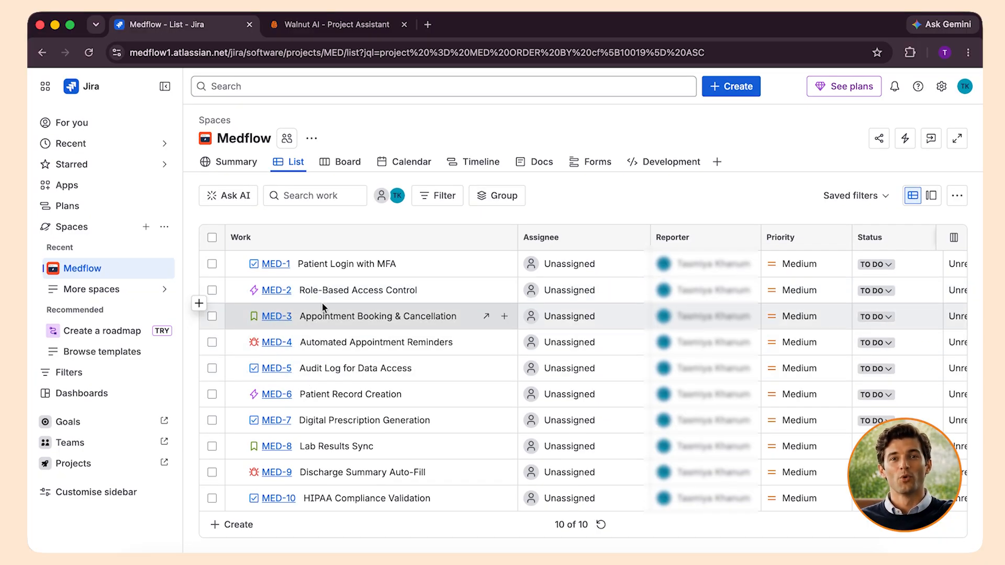
Step: Switch back to Walnut AI and reopen the Jira Sync Configuration for the MedFlow project
left_click(343, 25)
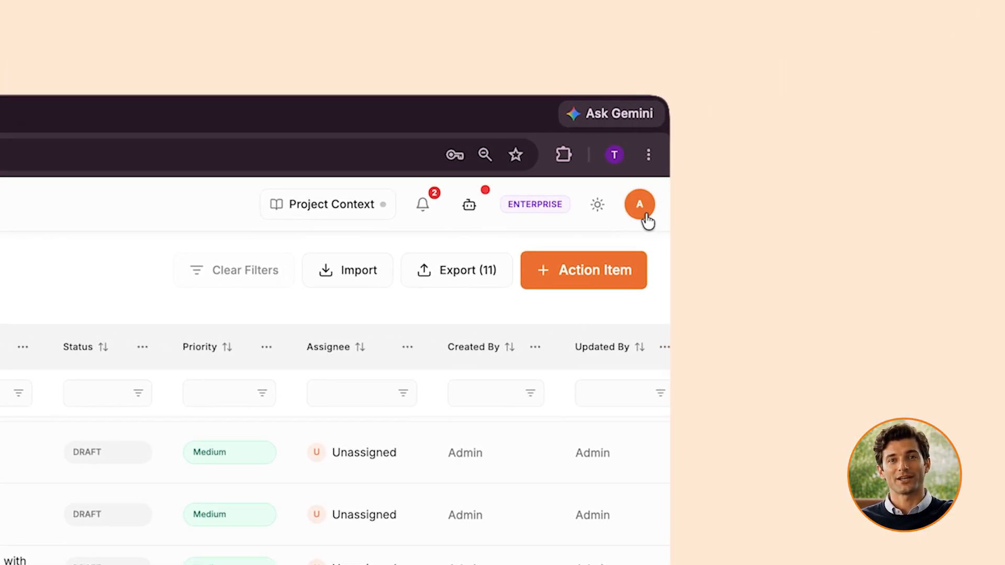
left_click(644, 212)
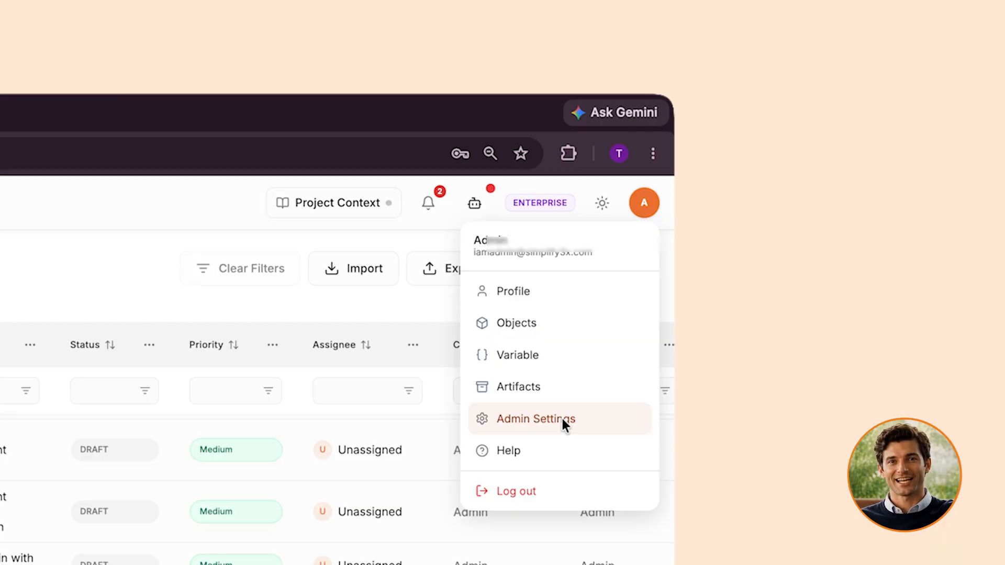
left_click(562, 420)
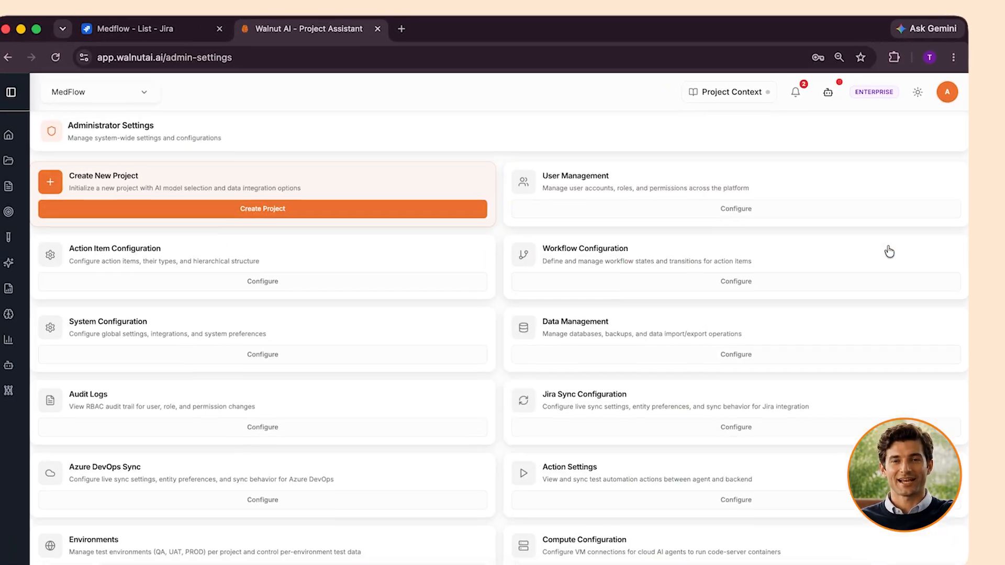
left_click(756, 411)
left_click(647, 242)
left_click(641, 294)
Step: Turn off syncing in both directions between Walnut and Jira, including comments and attachments
scroll(627, 339, "down", 3)
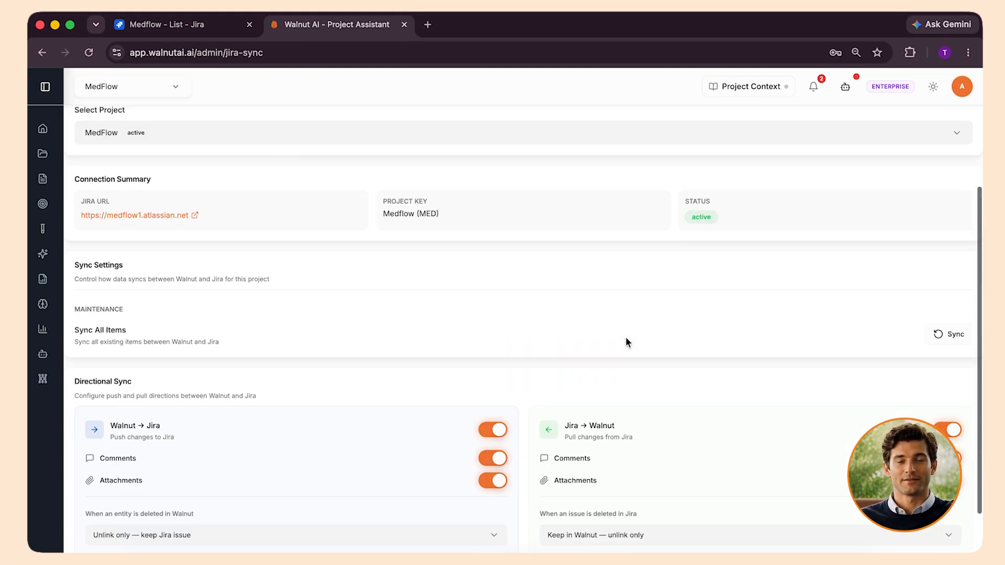
scroll(626, 339, "down", 1)
left_click(493, 377)
left_click(495, 406)
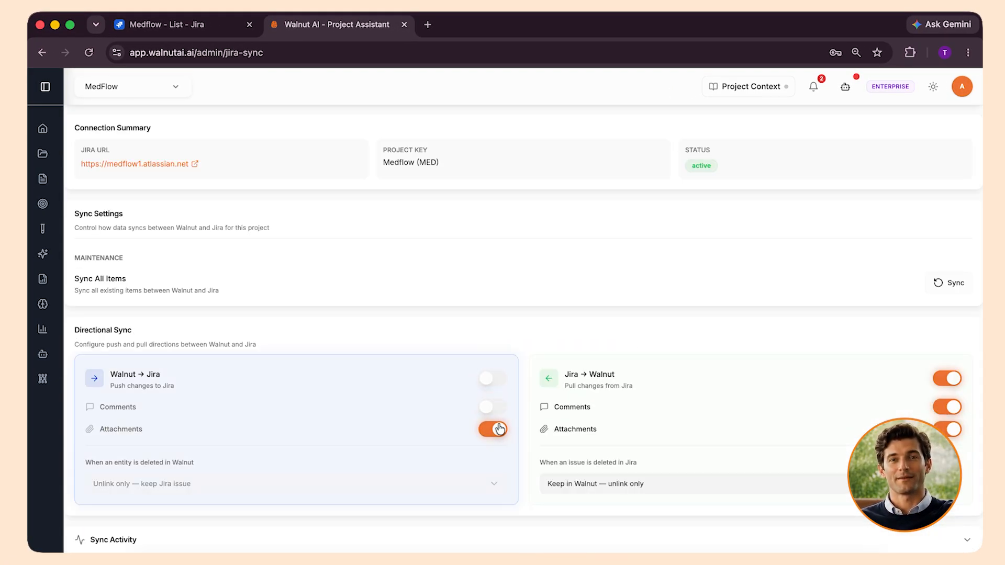
left_click(497, 428)
left_click(948, 377)
left_click(949, 406)
left_click(950, 427)
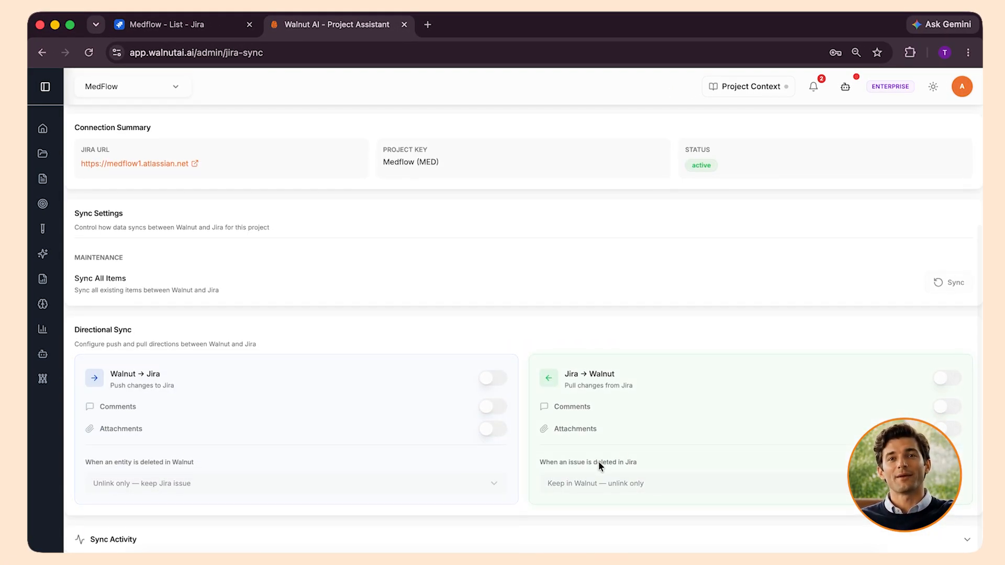
Step: Enable only the push of changes from Walnut to Jira and review the options for entities deleted in Walnut
left_click(493, 378)
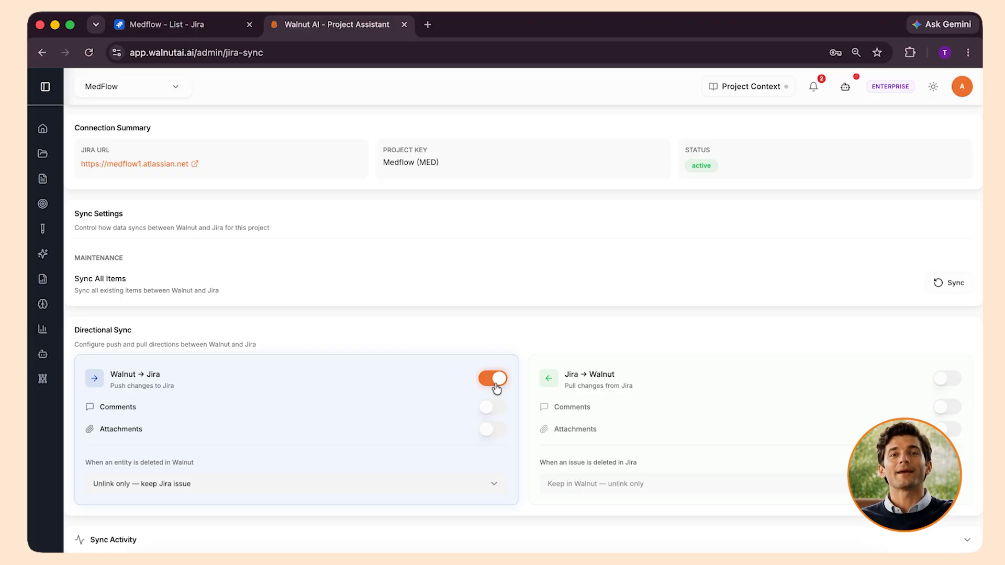
left_click(486, 480)
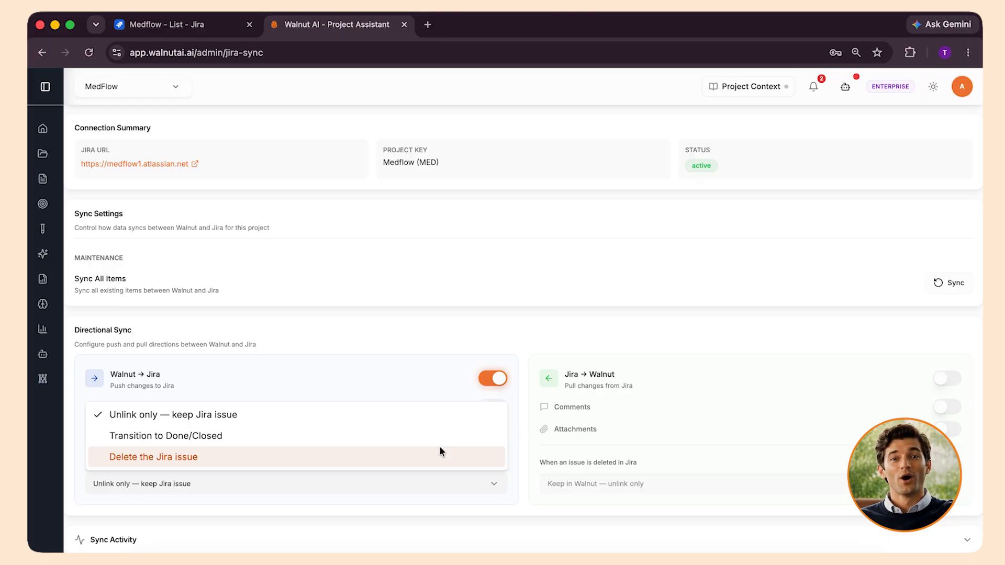
left_click(469, 387)
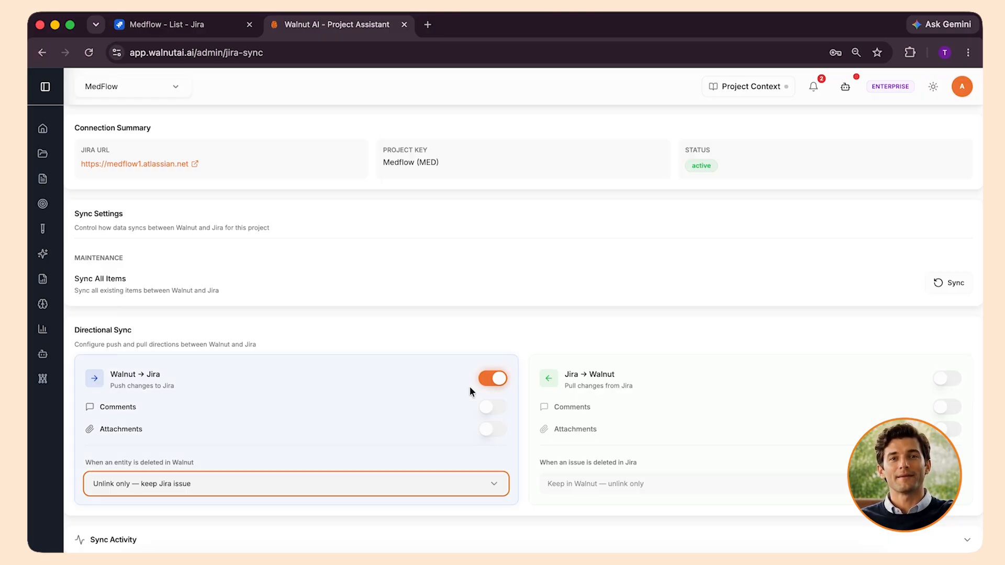